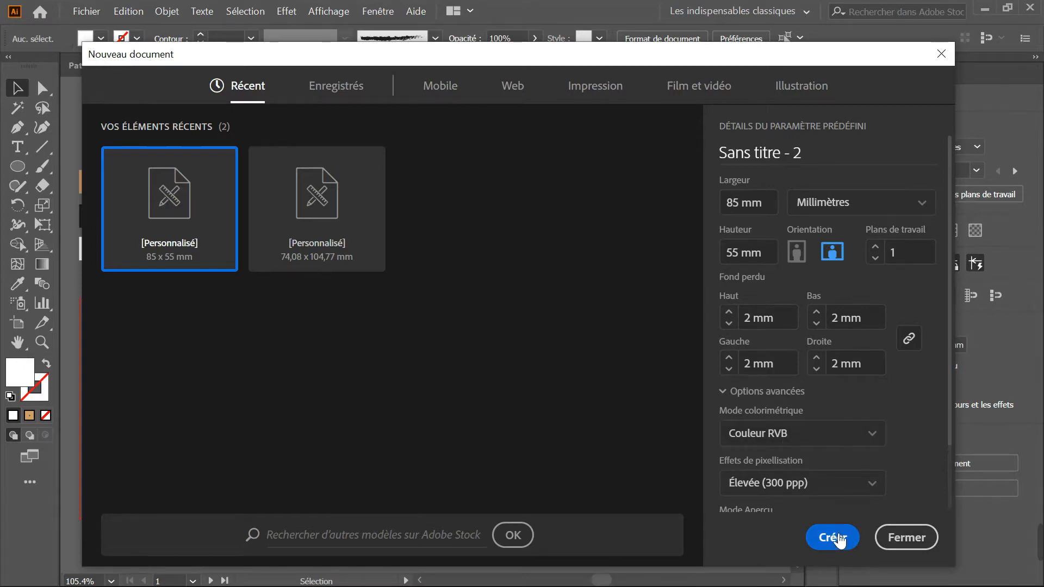
Create an 85 x 55 mm landscape RGB document with 2 mm bleed, and dock the floating Transformation, Alignement and Pathfinder panels
{"action": "left_click", "coordinate": [833, 537]}
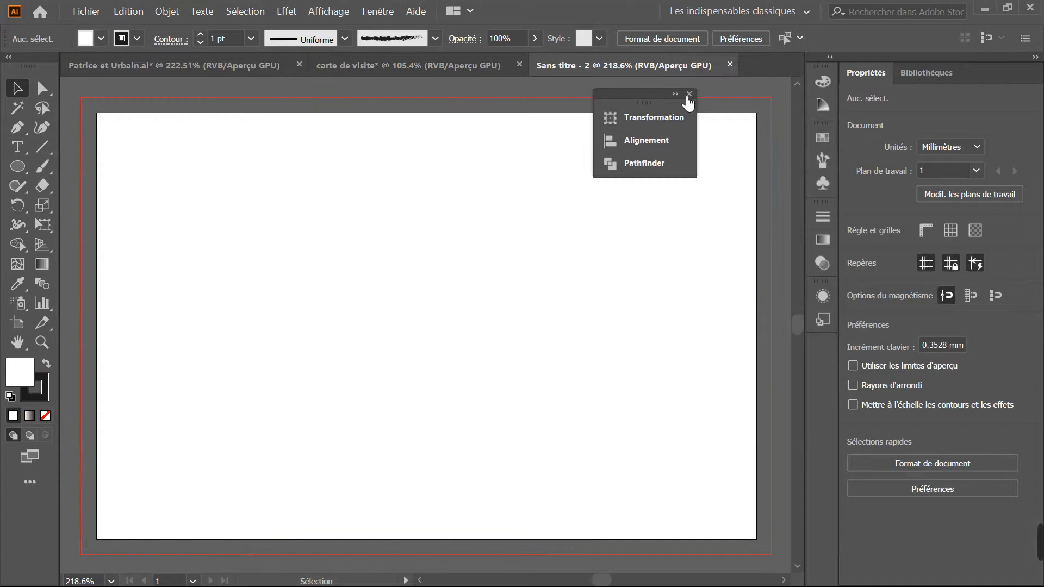
{"action": "left_click", "coordinate": [678, 95]}
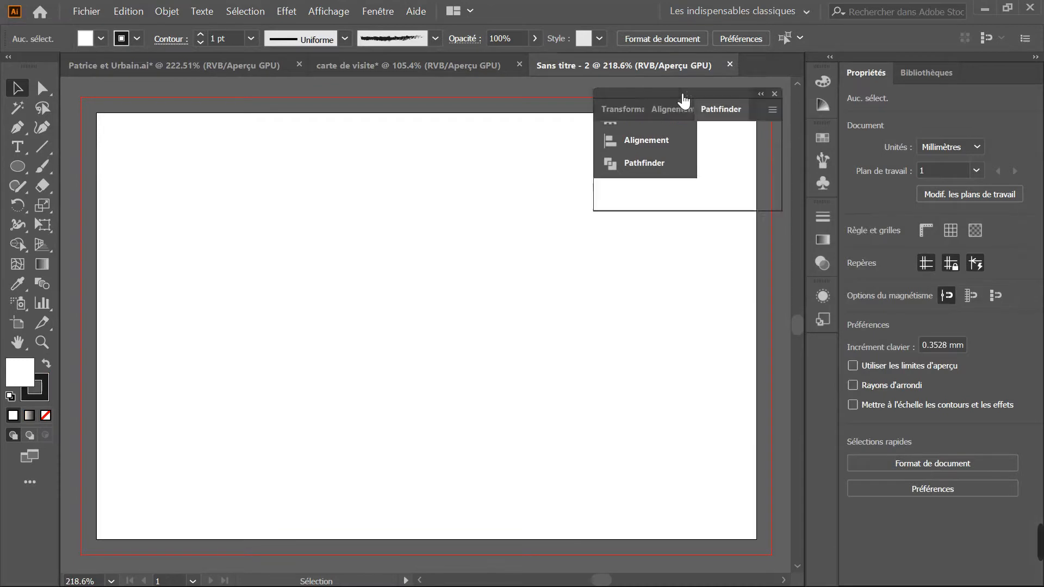
{"action": "left_click", "coordinate": [761, 94]}
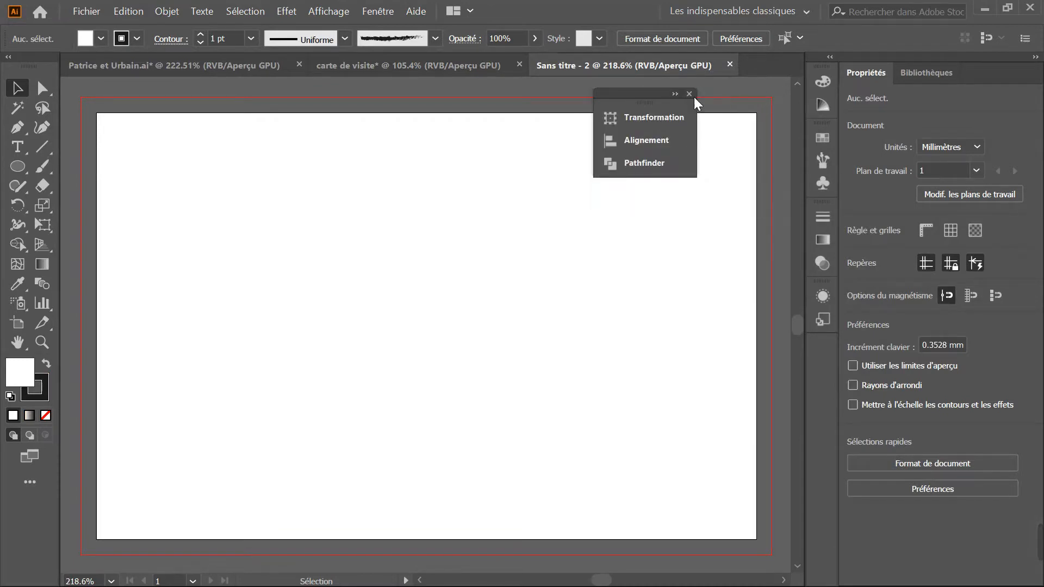
{"action": "left_click_drag", "start_coordinate": [636, 100], "coordinate": [819, 99]}
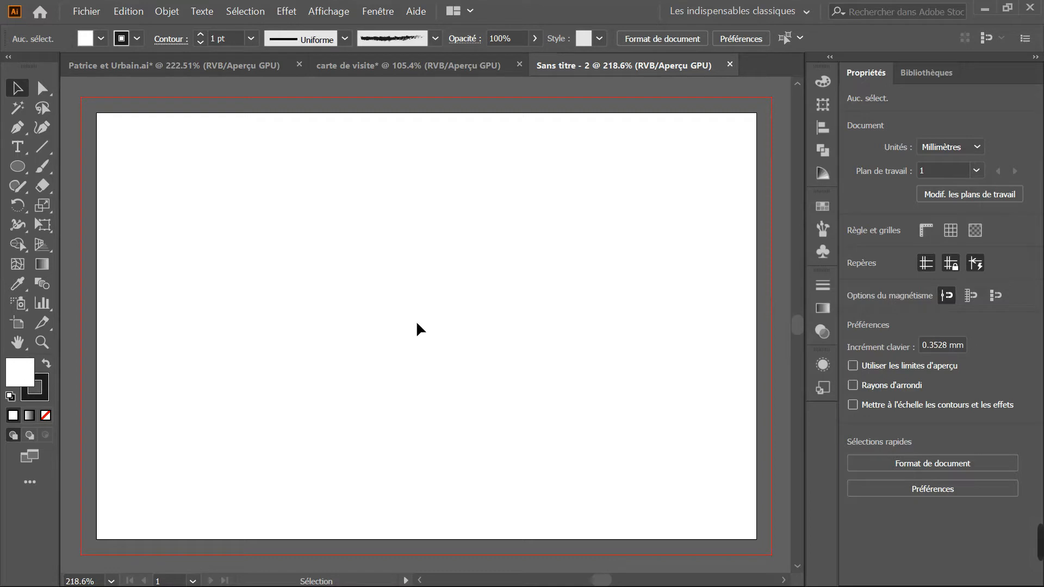
Draw an 85 x 55 mm rectangle that covers the whole artboard
{"action": "left_click", "coordinate": [21, 167]}
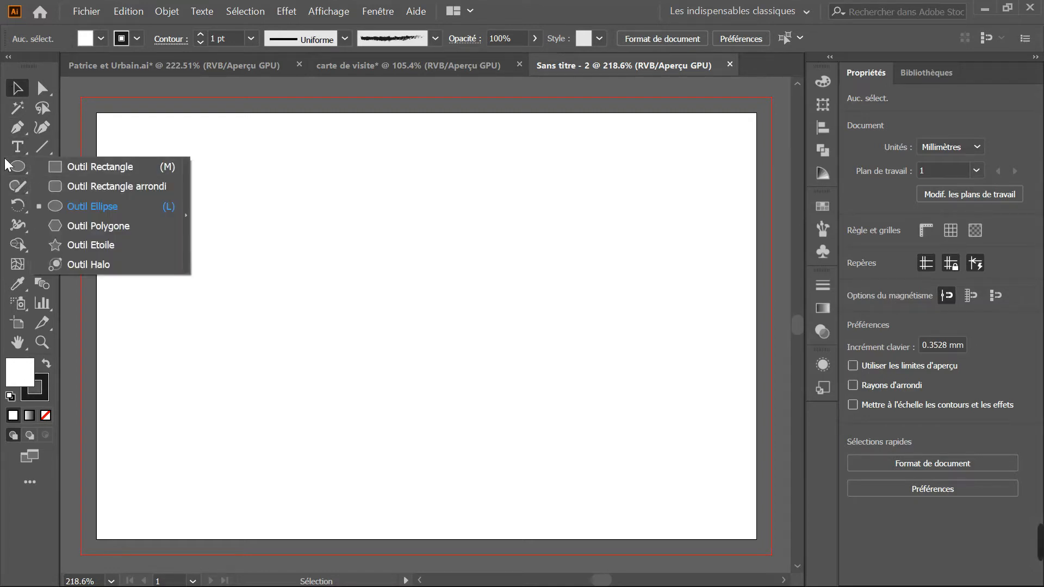
{"action": "left_click", "coordinate": [67, 166]}
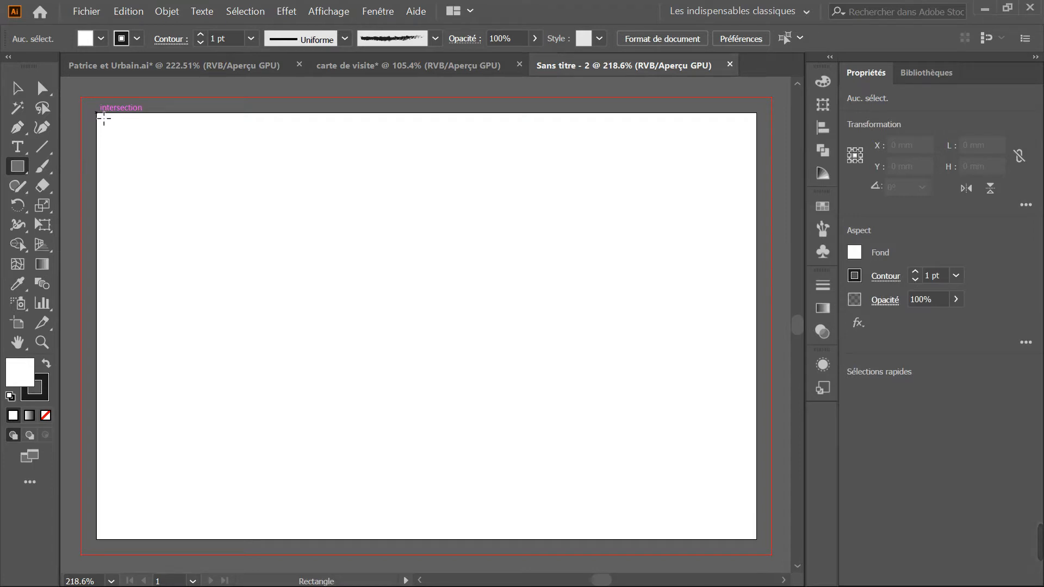
{"action": "left_click_drag", "start_coordinate": [111, 125], "coordinate": [764, 549]}
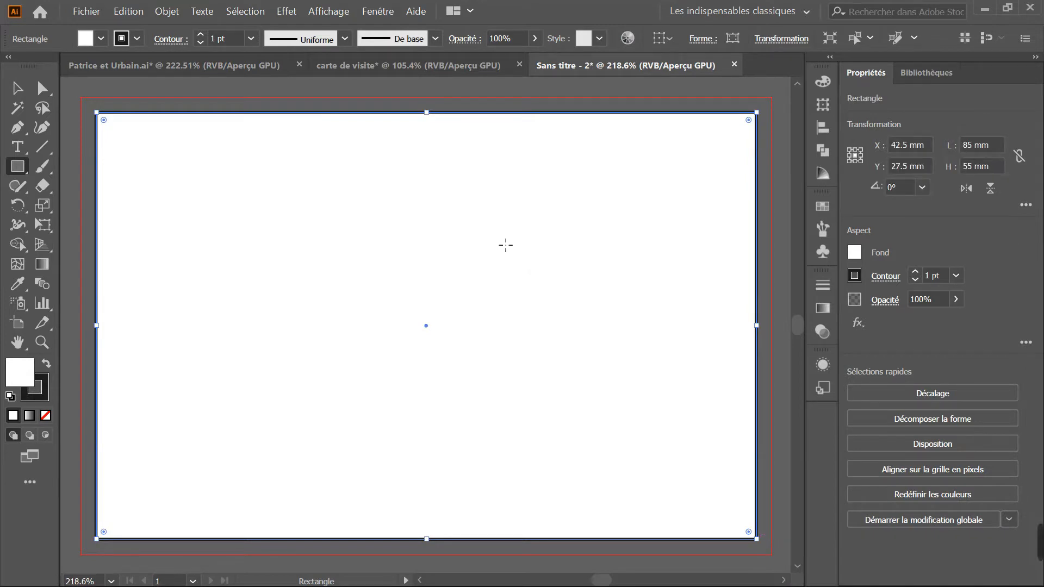
Offset the rectangle's path by -3 mm with a Pointe join and a limit of 4, with the preview on
{"action": "left_click", "coordinate": [166, 11]}
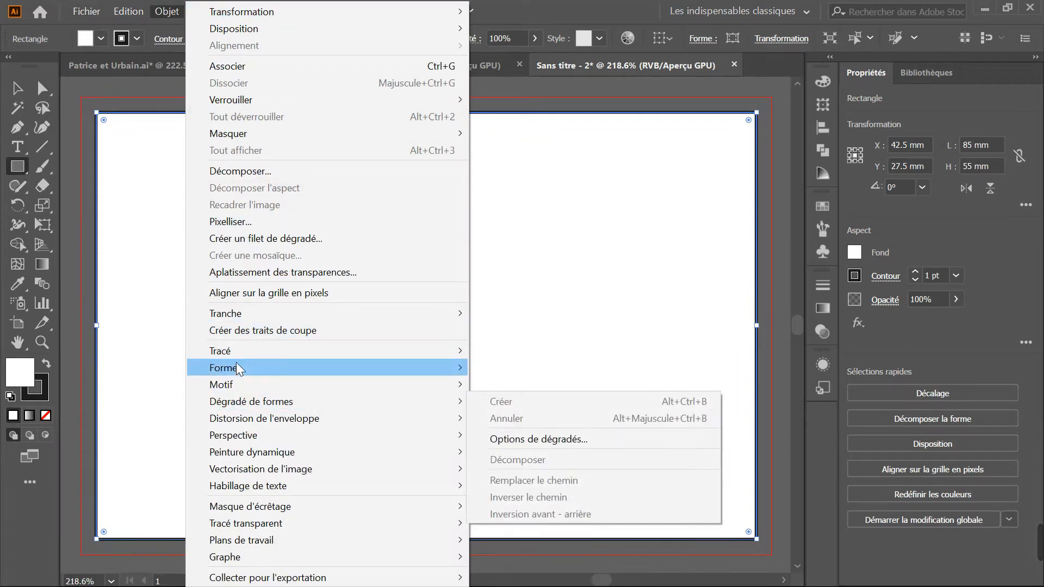
{"action": "mouse_move", "coordinate": [233, 355]}
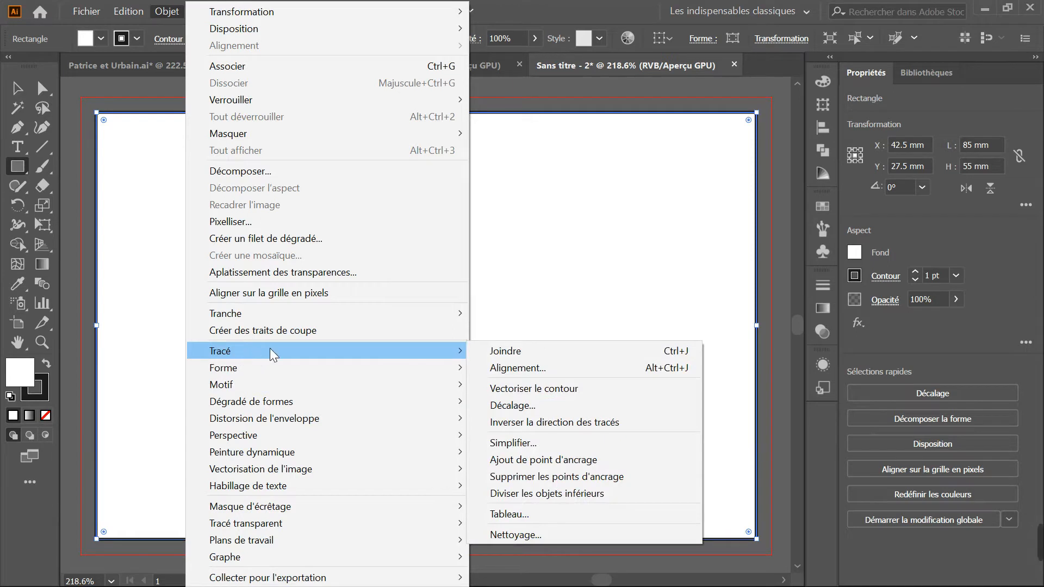
{"action": "left_click", "coordinate": [514, 406]}
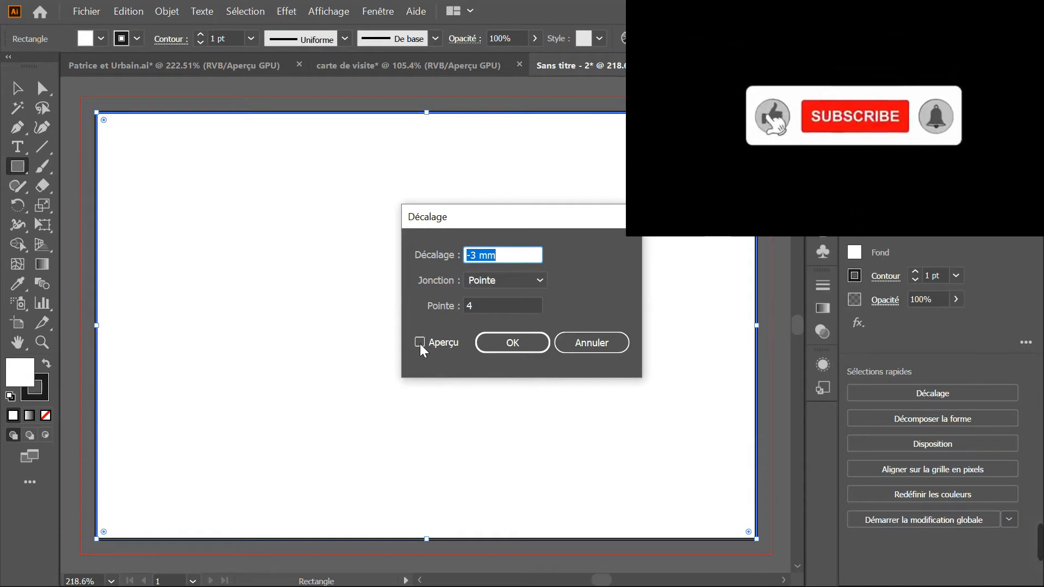
{"action": "left_click", "coordinate": [420, 342]}
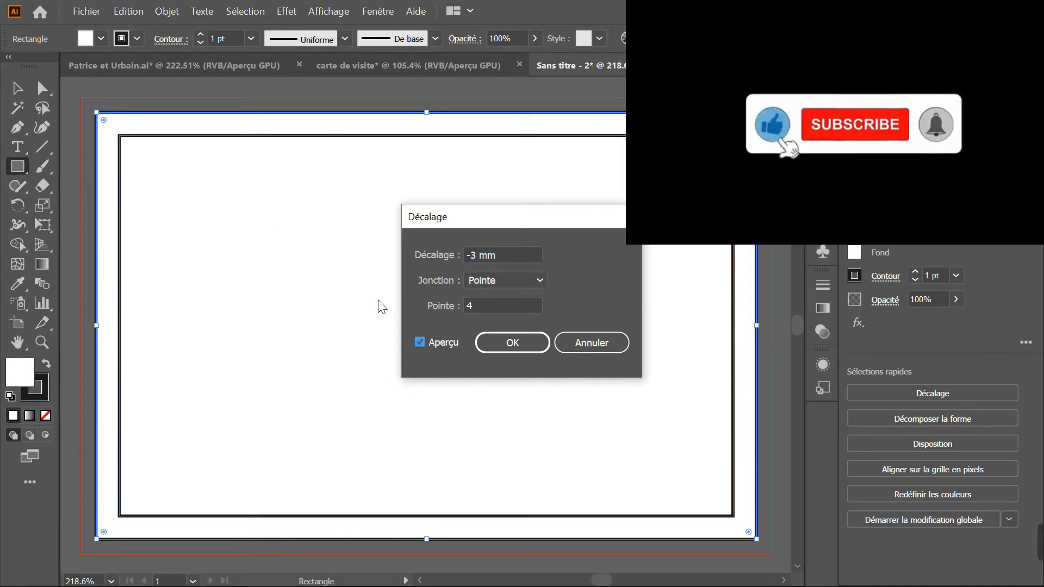
{"action": "left_click", "coordinate": [514, 343]}
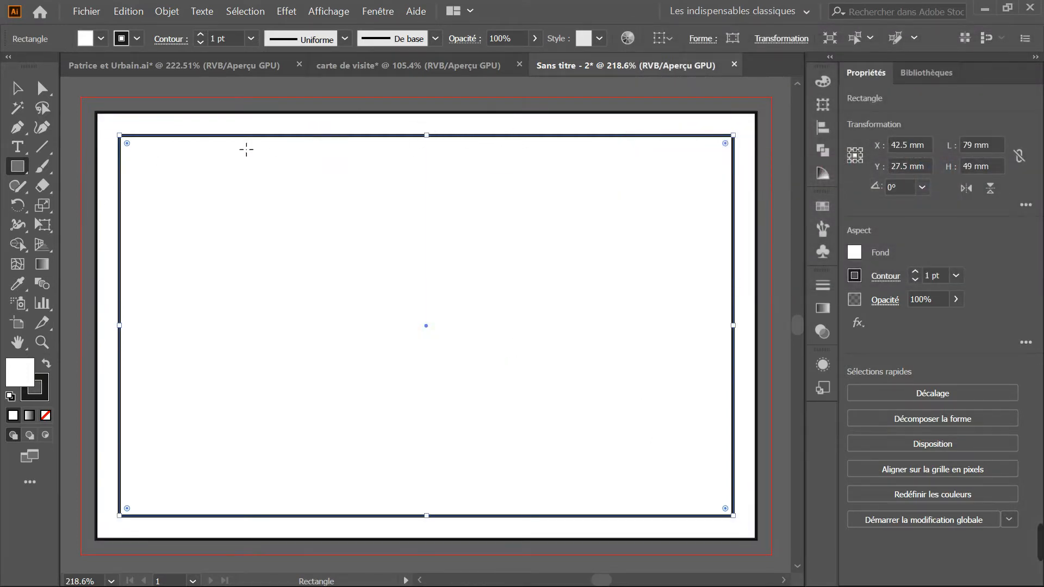
Delete the outer rectangle that runs along the artboard edge
{"action": "left_click", "coordinate": [17, 88]}
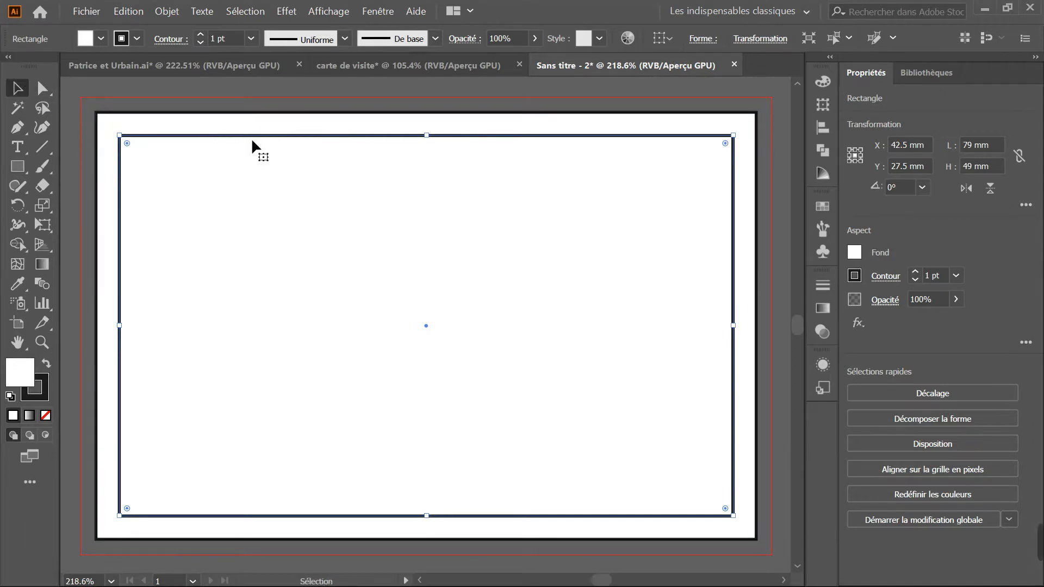
{"action": "left_click", "coordinate": [104, 115]}
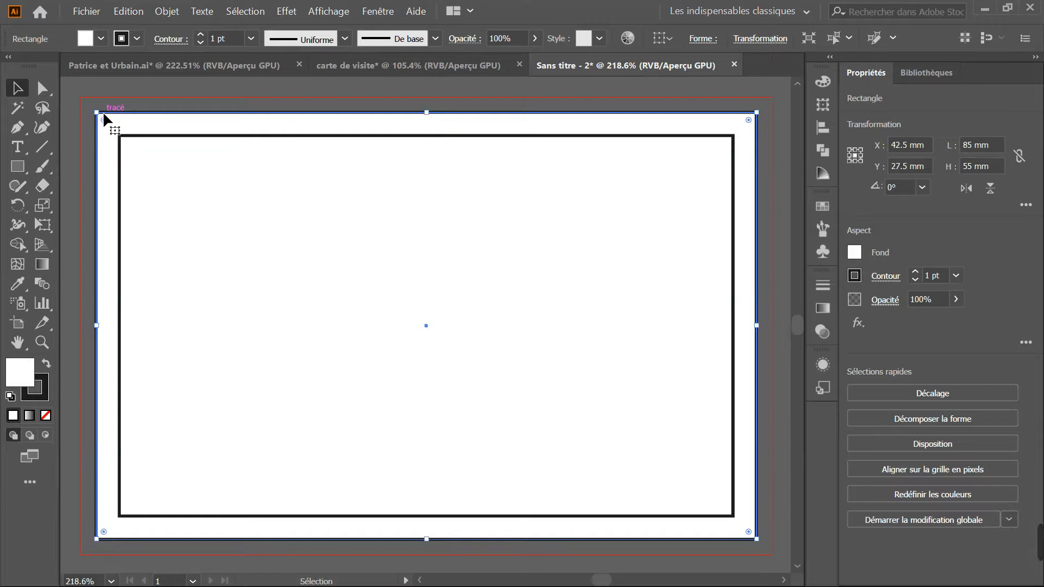
{"action": "key", "text": "Delete"}
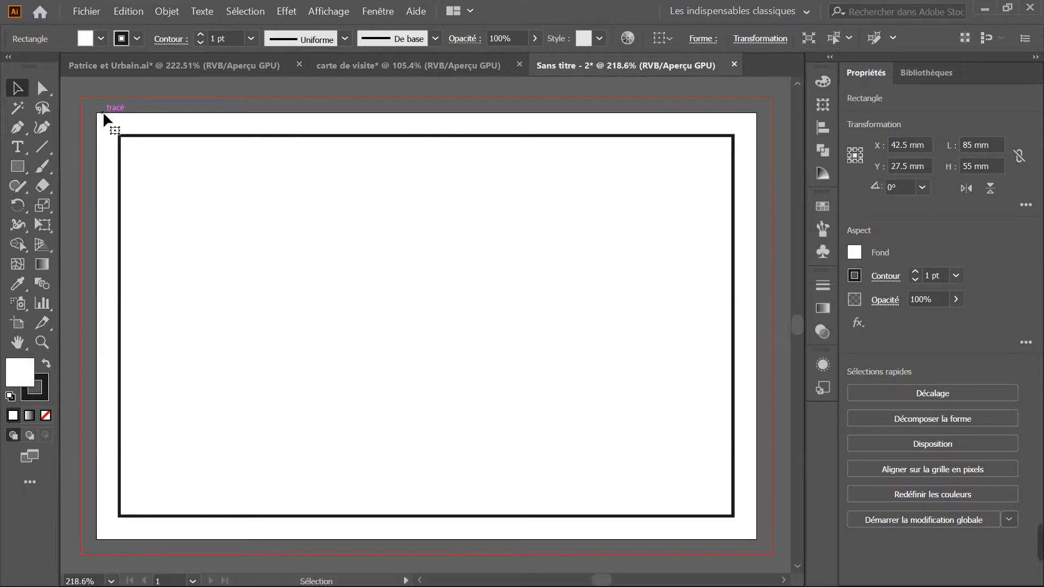
Convert the remaining inner rectangle into guides marking the card's safety margin
{"action": "right_click", "coordinate": [125, 140]}
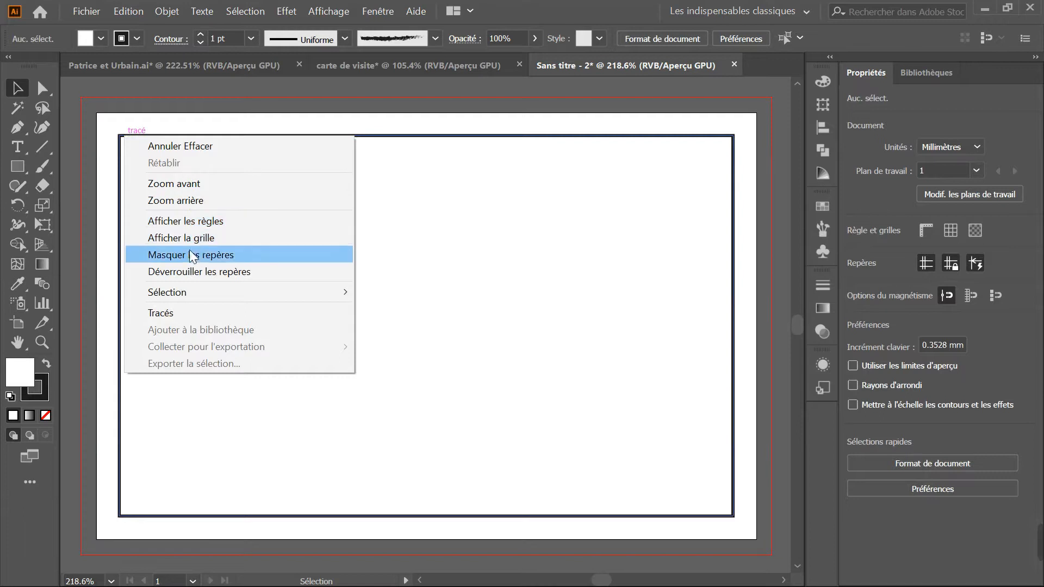
{"action": "mouse_move", "coordinate": [197, 296]}
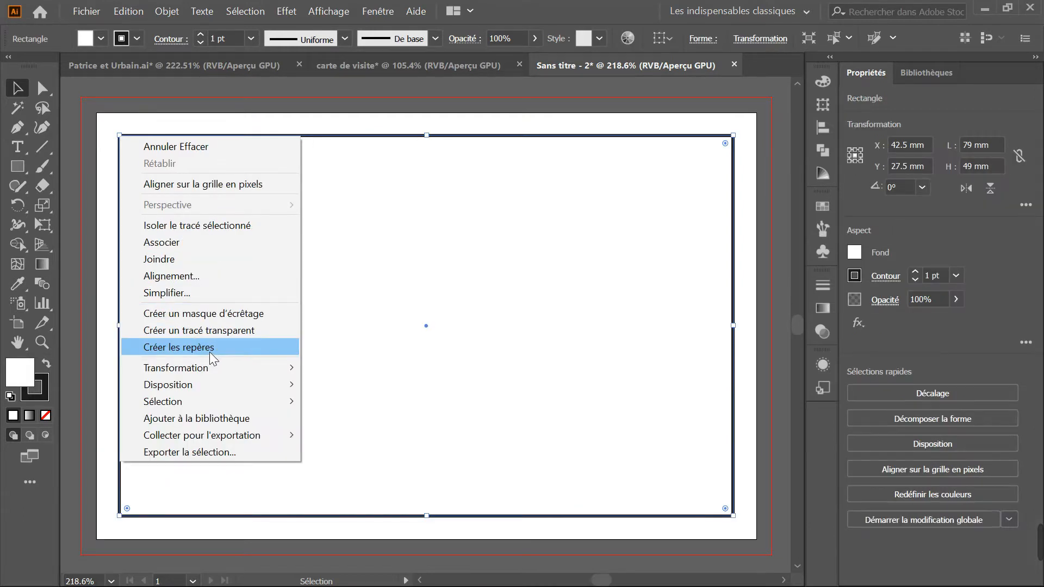
{"action": "left_click", "coordinate": [210, 351]}
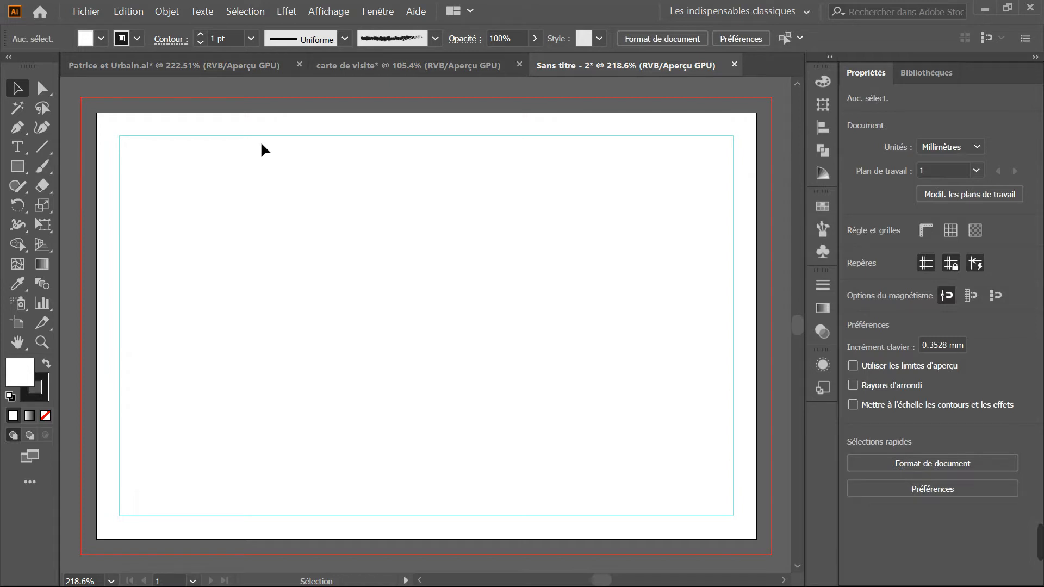
Set the fill to a linear gradient running from a black start stop to a green end stop
{"action": "double_click", "coordinate": [20, 371]}
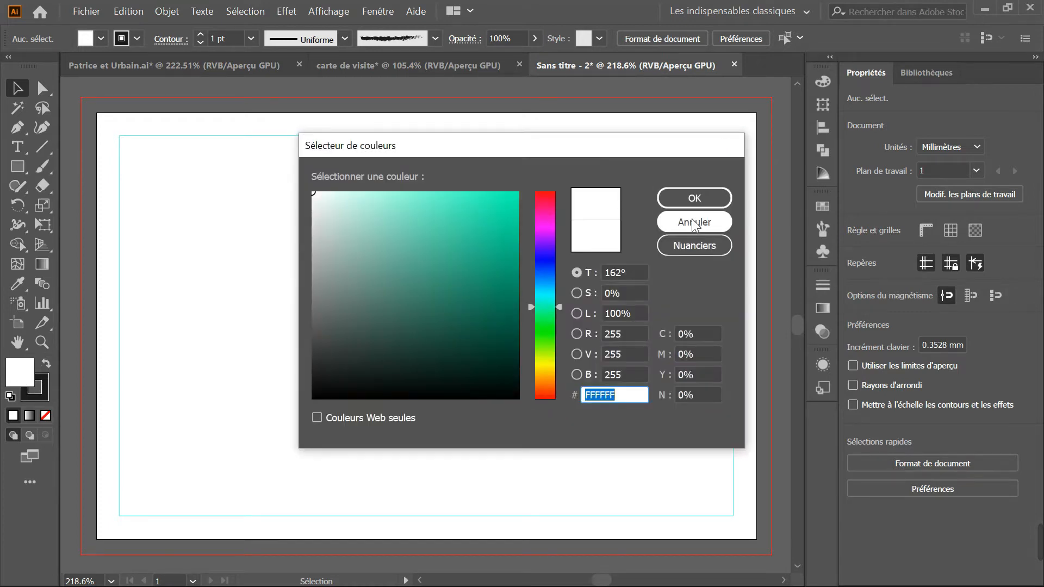
{"action": "left_click", "coordinate": [691, 220]}
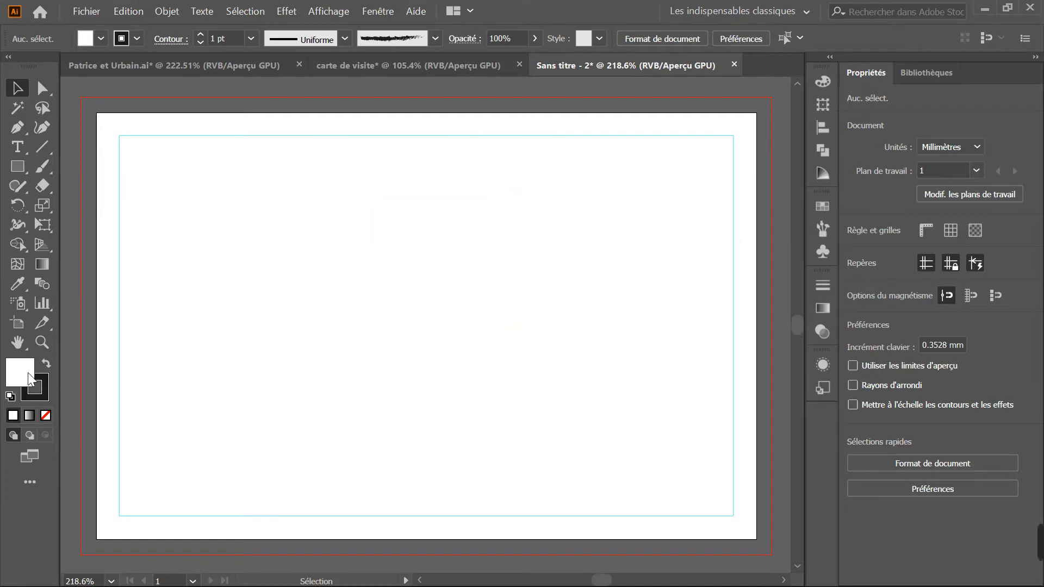
{"action": "left_click", "coordinate": [822, 309]}
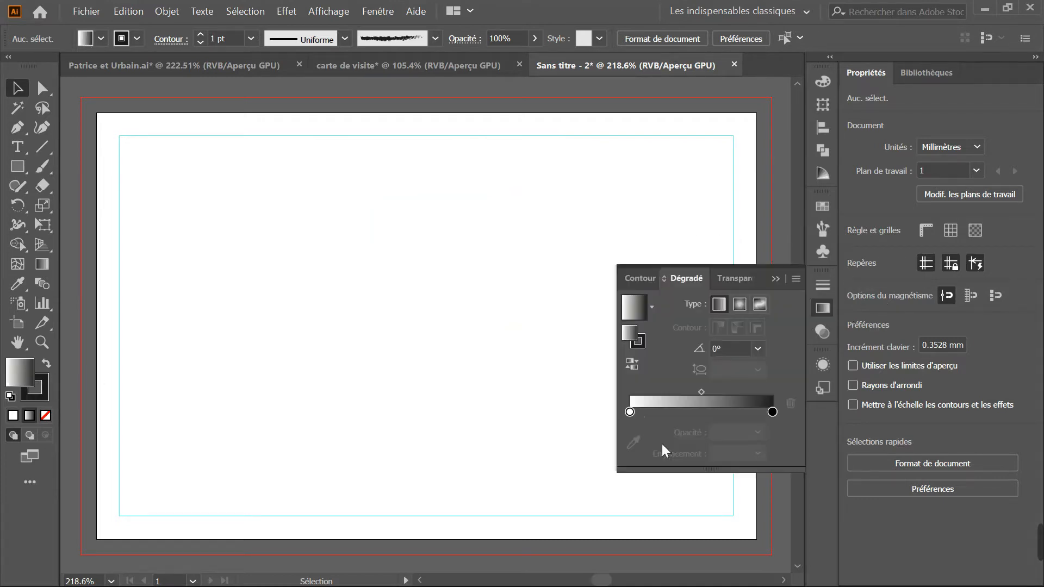
{"action": "double_click", "coordinate": [630, 412]}
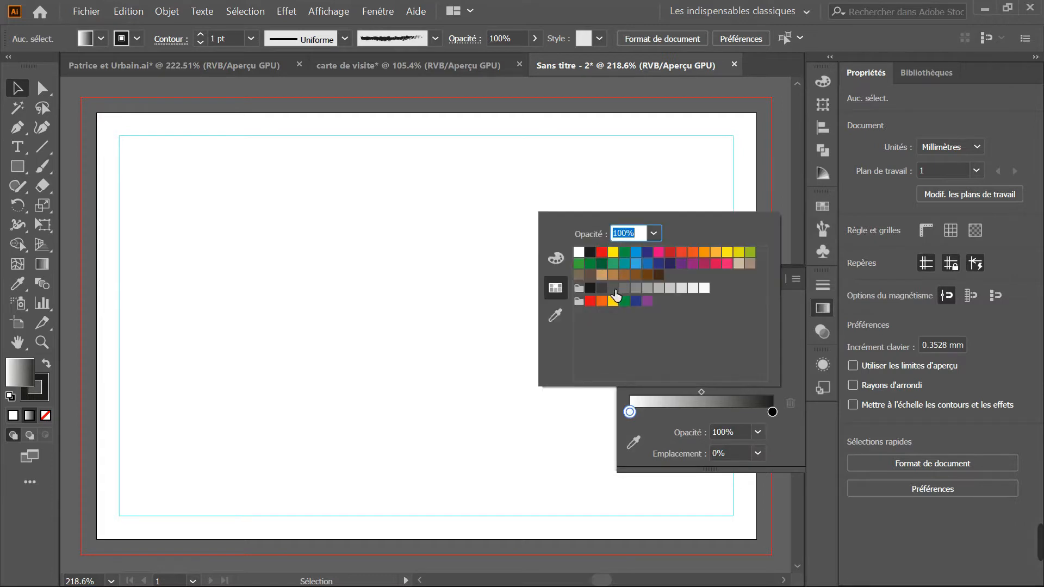
{"action": "left_click", "coordinate": [594, 253]}
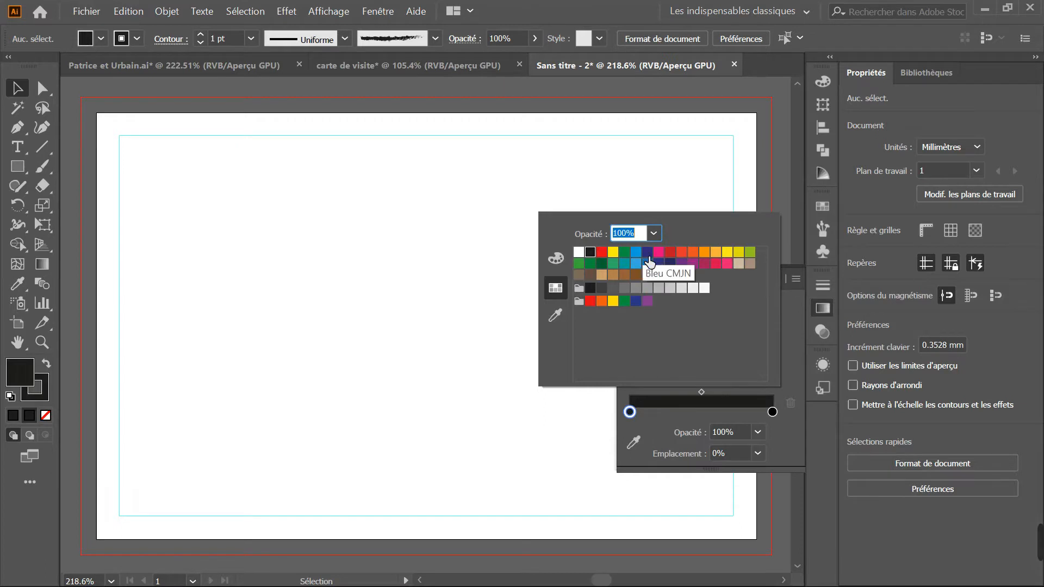
{"action": "left_click", "coordinate": [772, 412]}
{"action": "double_click", "coordinate": [772, 412]}
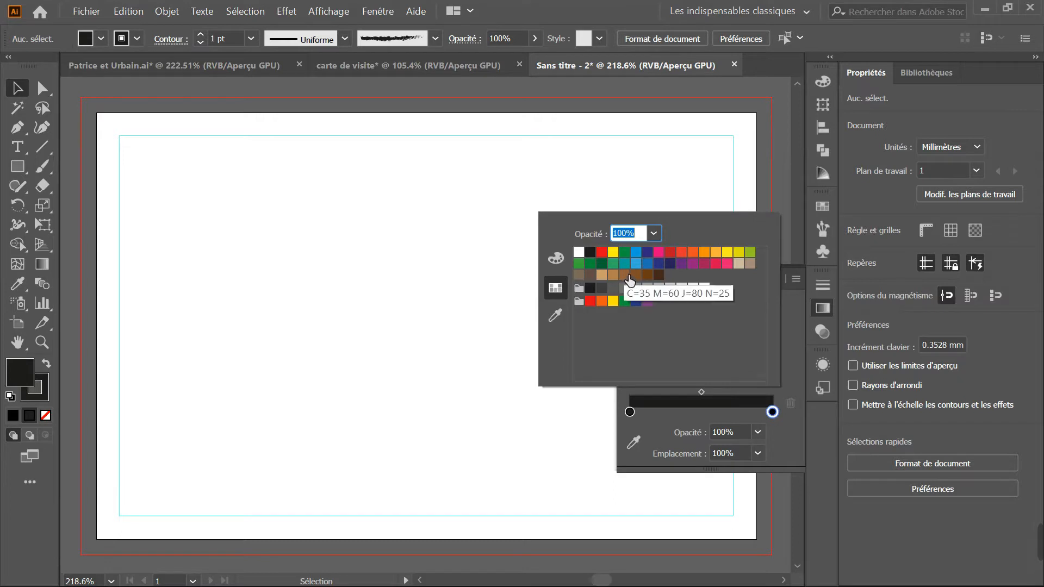
{"action": "left_click", "coordinate": [593, 265]}
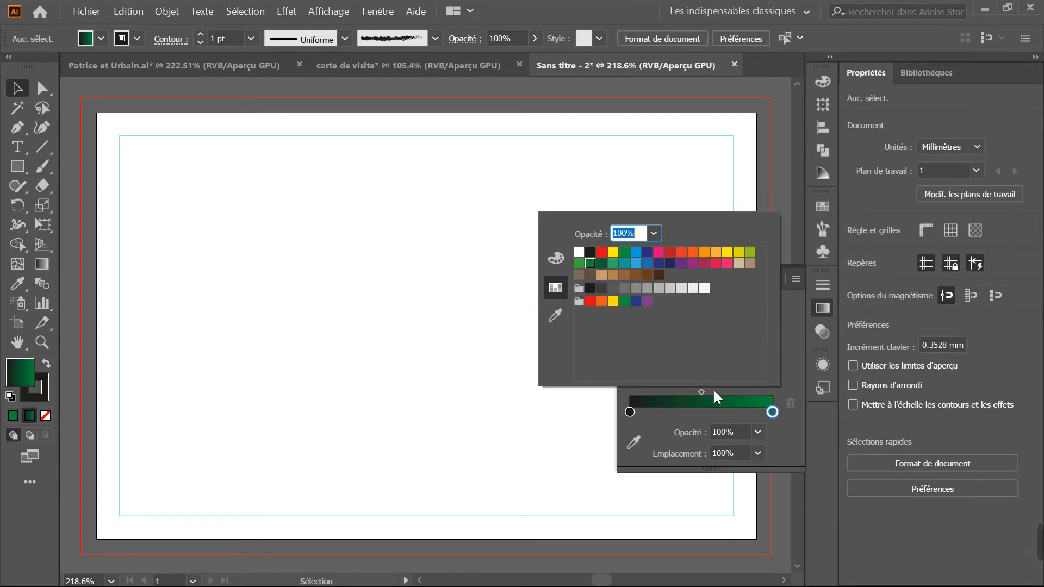
Add a third colour stop near the middle of the gradient, at about 50%
{"action": "left_click", "coordinate": [638, 416]}
{"action": "left_click", "coordinate": [634, 413]}
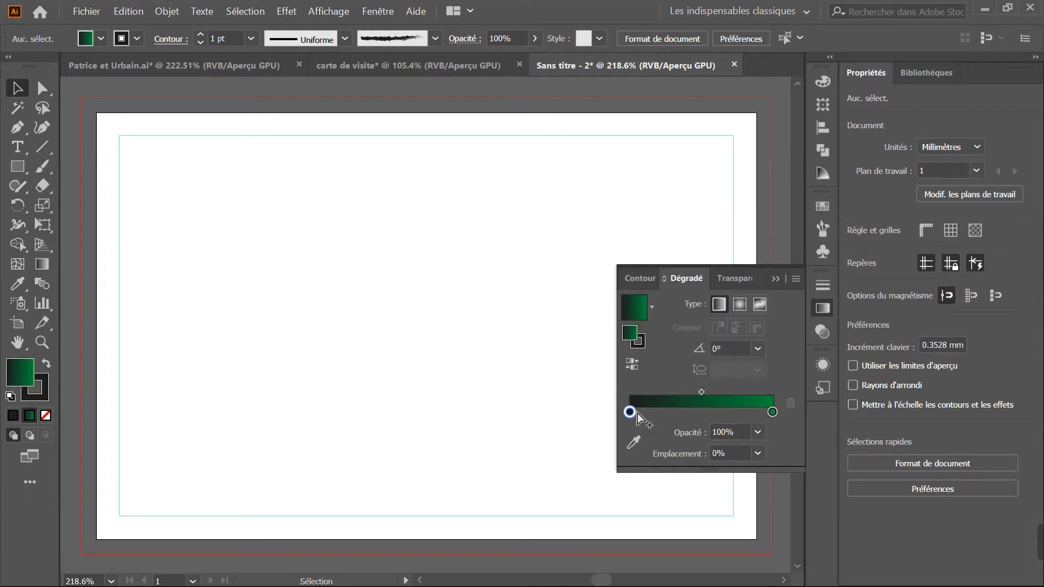
{"action": "left_click", "coordinate": [637, 413]}
{"action": "left_click_drag", "start_coordinate": [641, 412], "coordinate": [701, 412]}
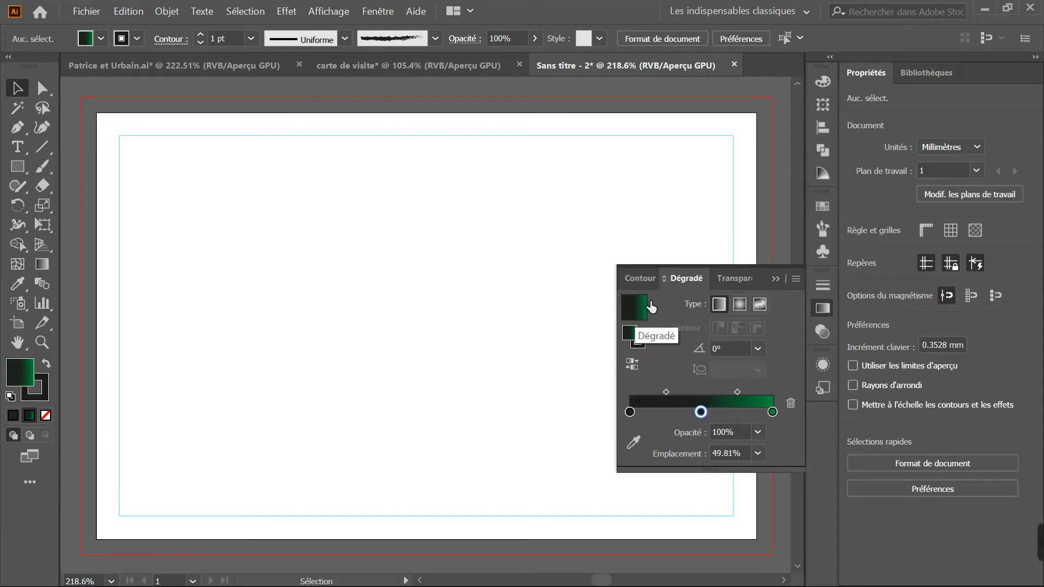
Switch the gradient to radial and colour its middle stop bright green 0AED35
{"action": "left_click", "coordinate": [700, 411]}
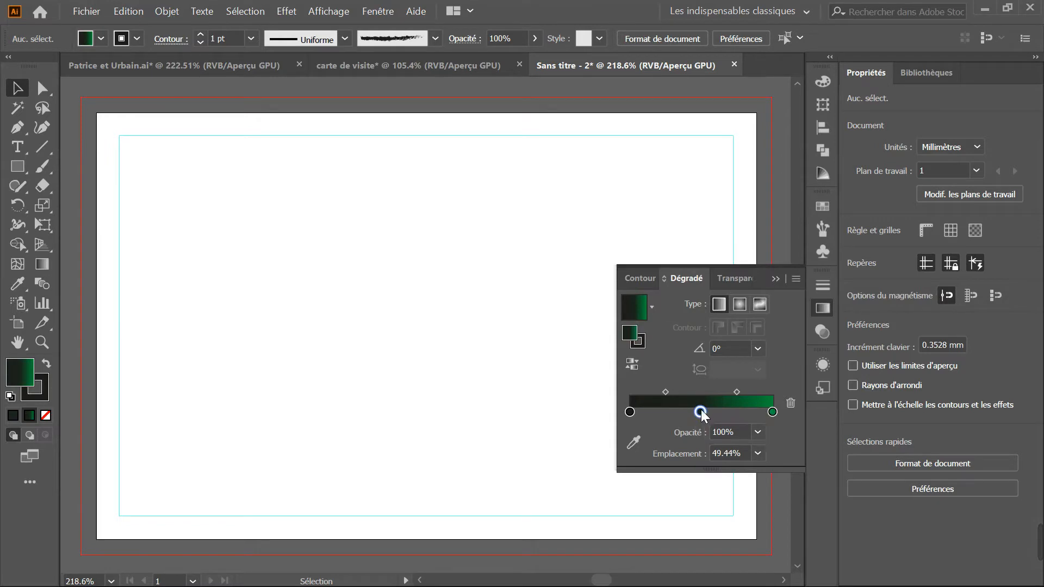
{"action": "double_click", "coordinate": [701, 412]}
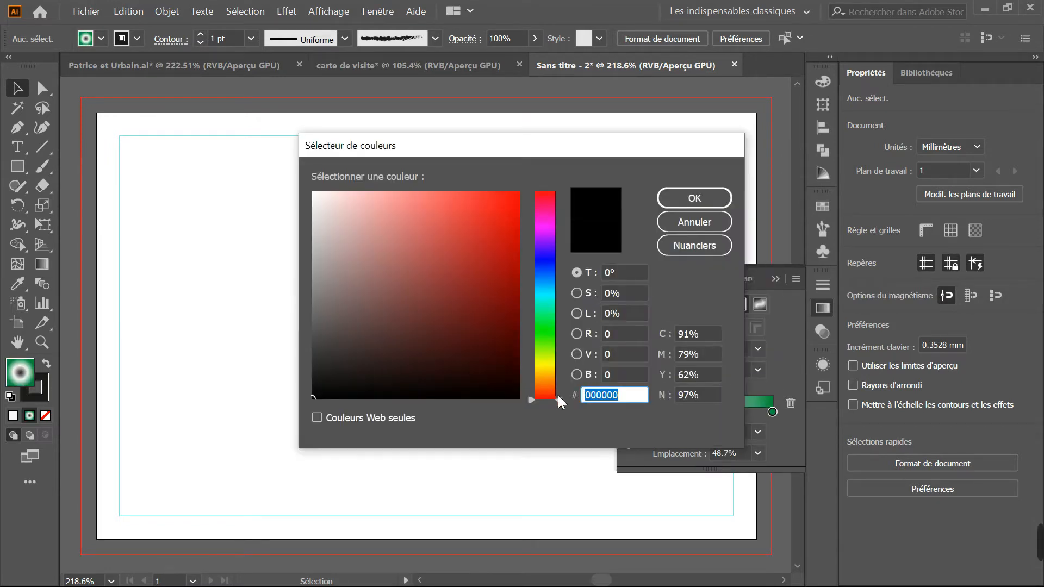
{"action": "left_click_drag", "start_coordinate": [557, 397], "coordinate": [557, 321]}
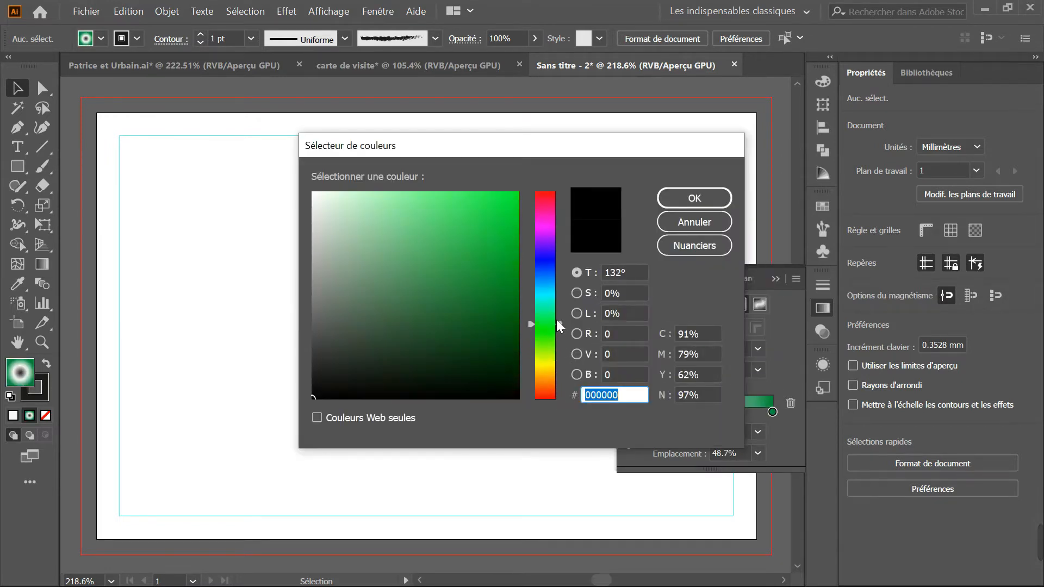
{"action": "left_click", "coordinate": [507, 259]}
{"action": "left_click", "coordinate": [510, 206]}
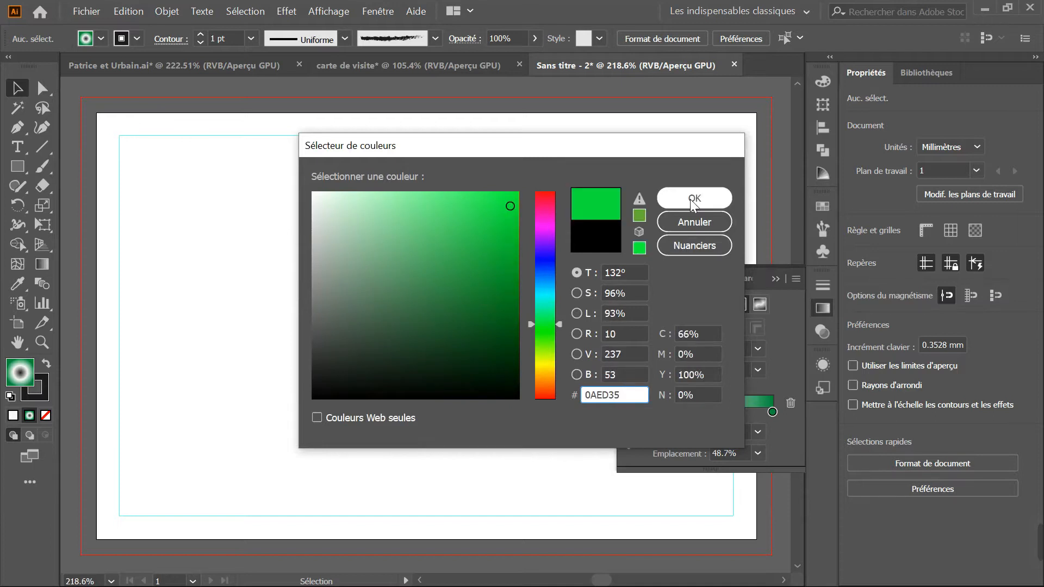
{"action": "left_click", "coordinate": [692, 201]}
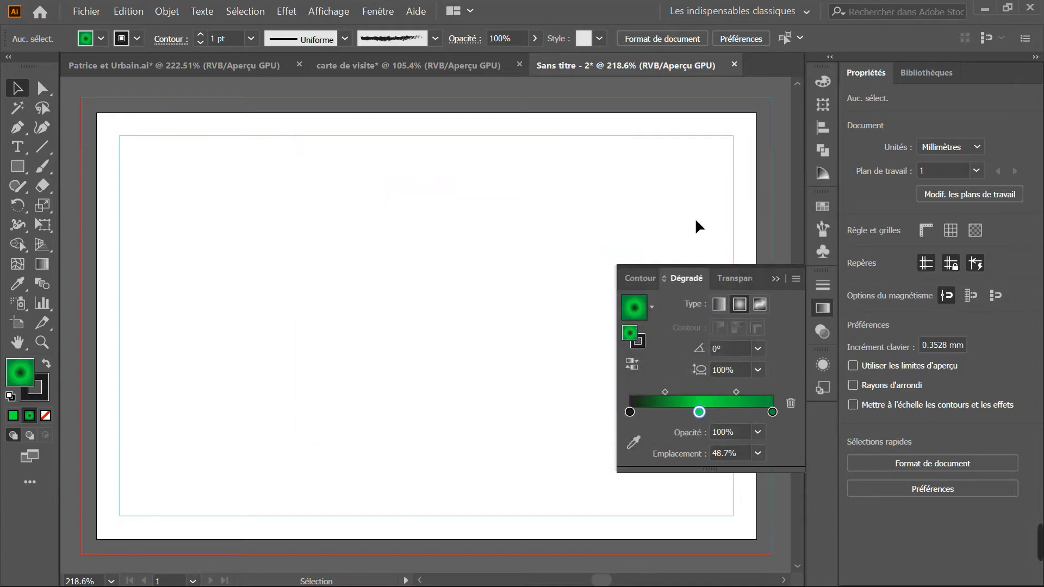
Draw an 85 x 55 mm rectangle over the whole artboard, filled with a linear gradient from yellow through orange to red
{"action": "left_click", "coordinate": [774, 280]}
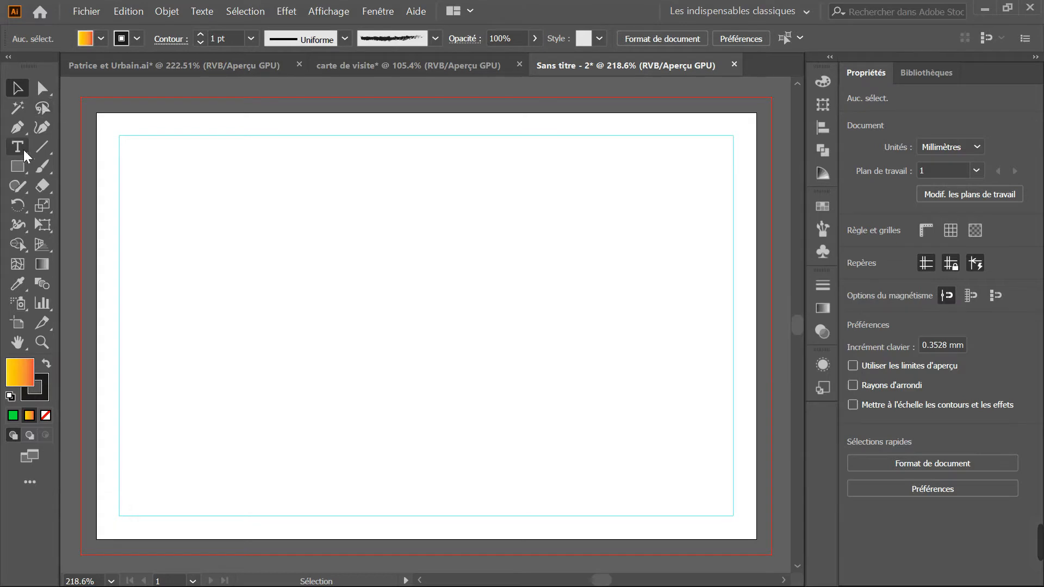
{"action": "left_click", "coordinate": [18, 166]}
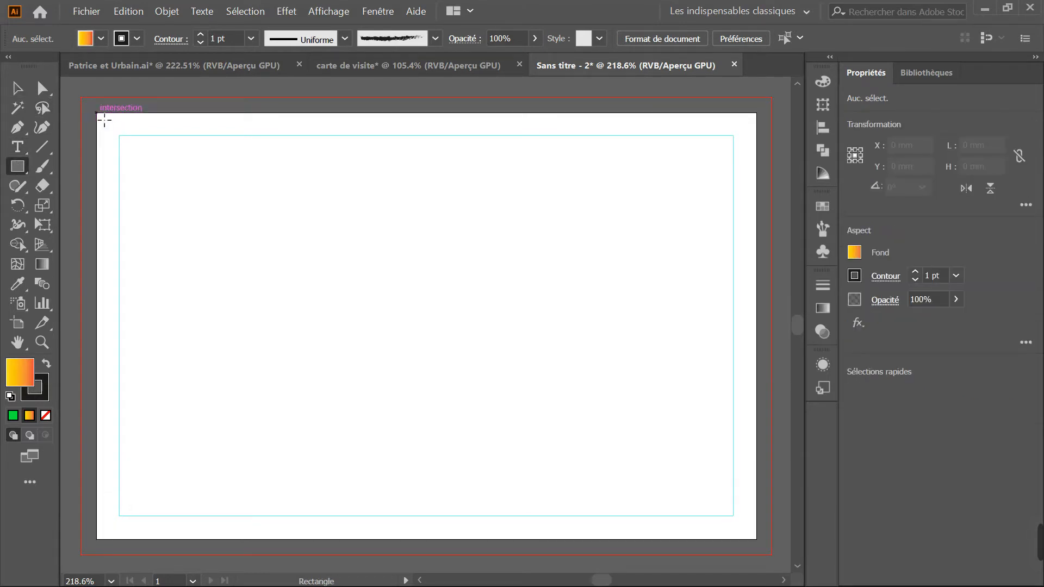
{"action": "left_click_drag", "start_coordinate": [104, 119], "coordinate": [757, 540]}
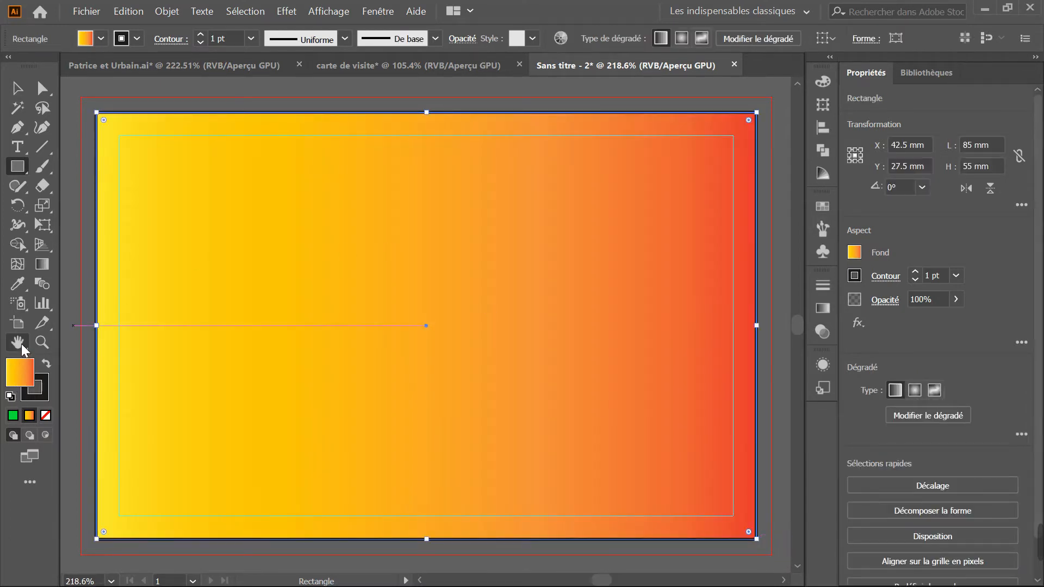
Remove the stroke from the gradient background rectangle
{"action": "left_click", "coordinate": [39, 389]}
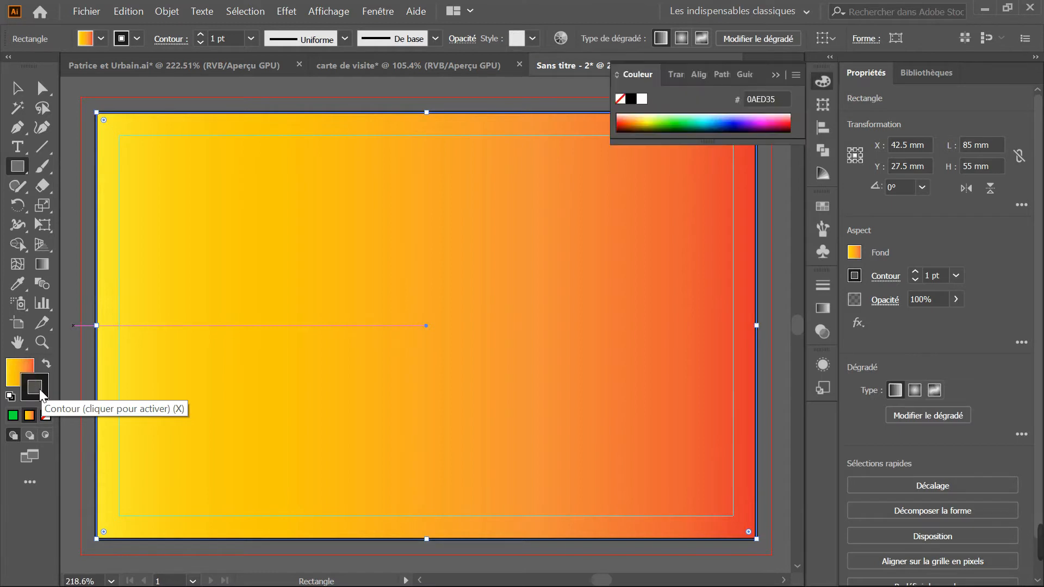
{"action": "left_click", "coordinate": [854, 275]}
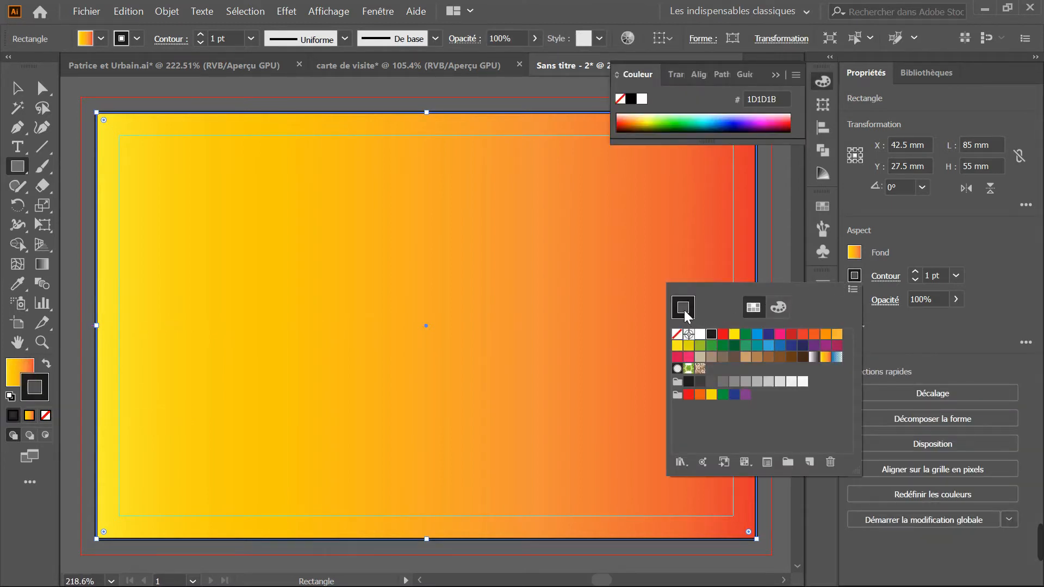
{"action": "left_click", "coordinate": [679, 335]}
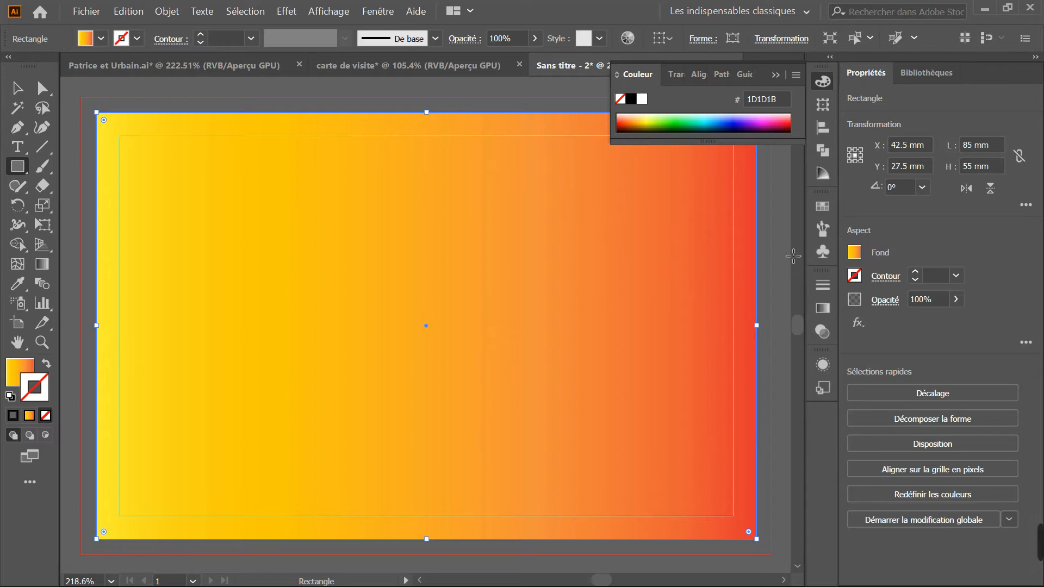
{"action": "left_click", "coordinate": [245, 175]}
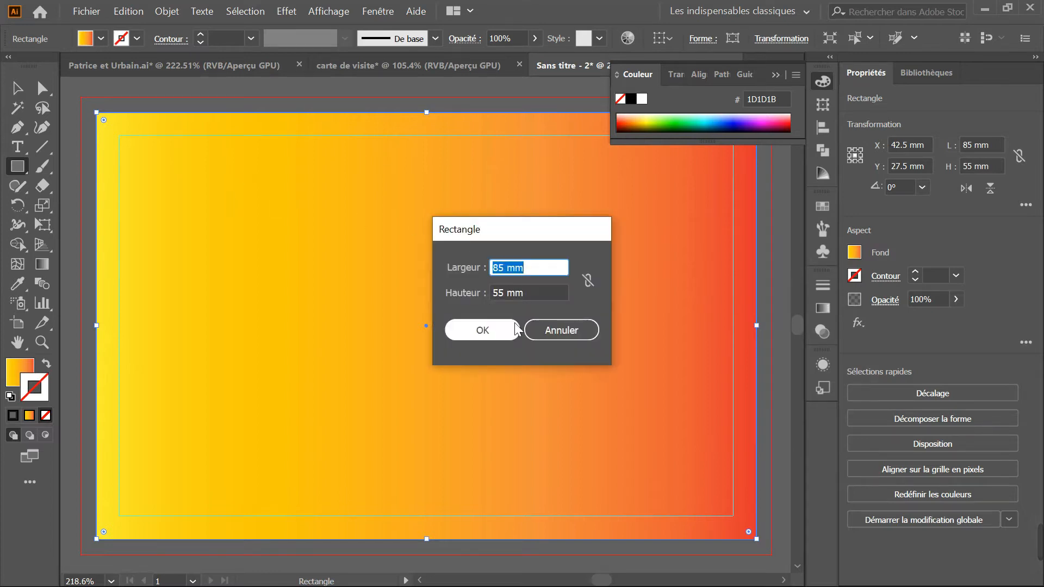
{"action": "left_click", "coordinate": [543, 330]}
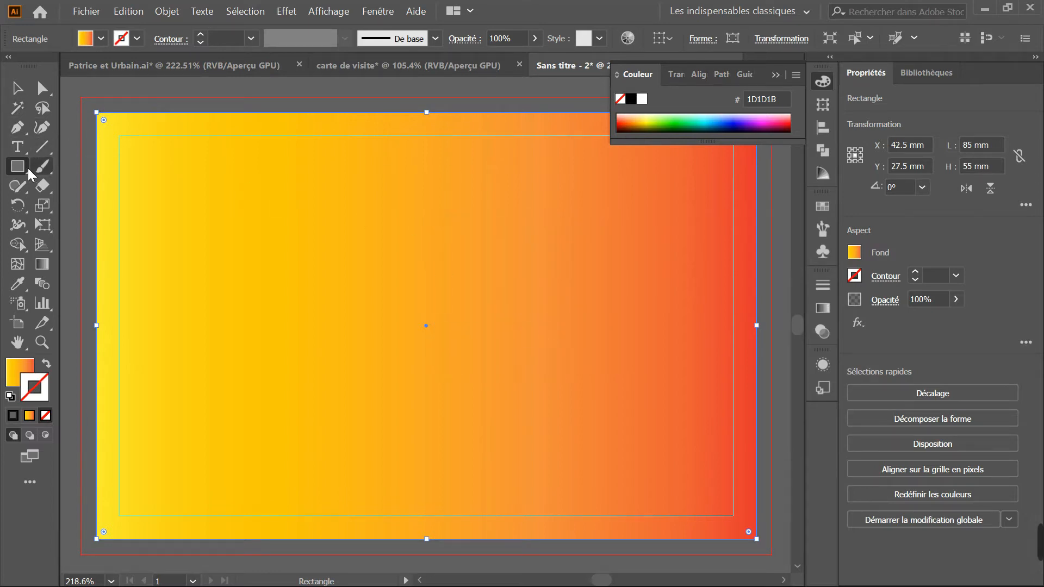
Add a point text line reading "Postnom-Nom-Prénom" near the card's upper-left corner
{"action": "left_click", "coordinate": [18, 147]}
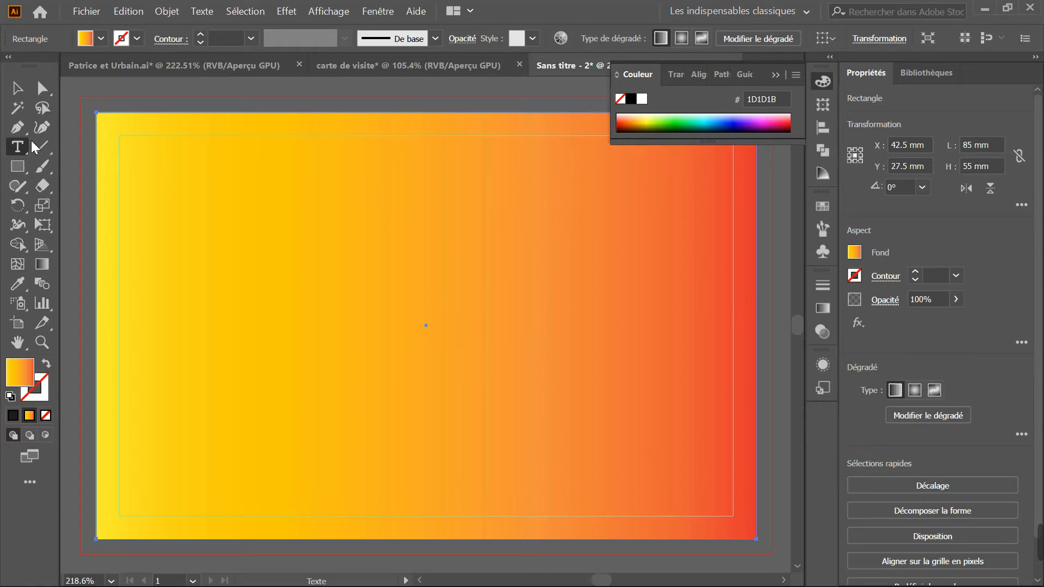
{"action": "left_click", "coordinate": [154, 167]}
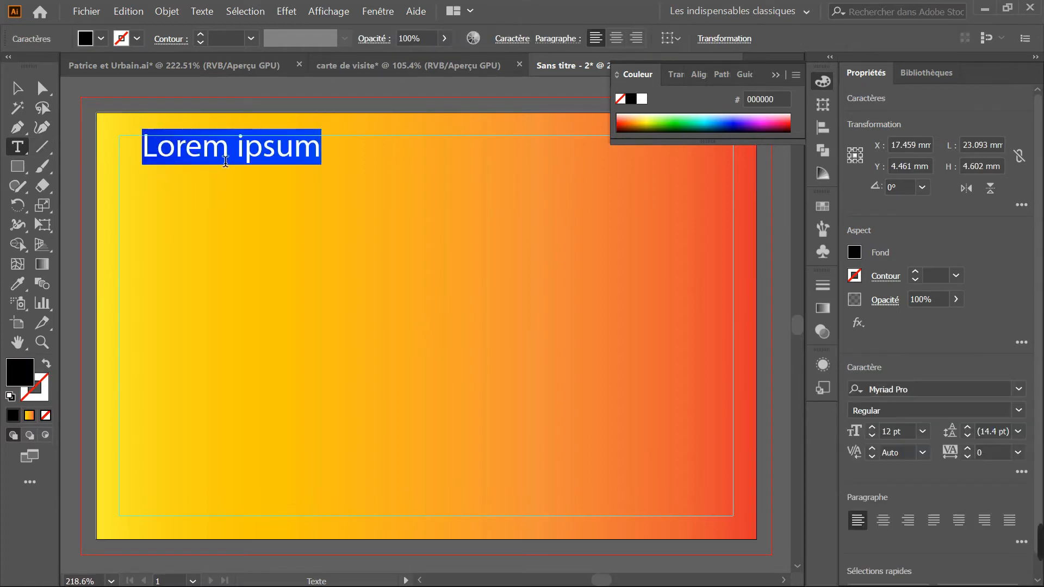
{"action": "type", "text": "P"}
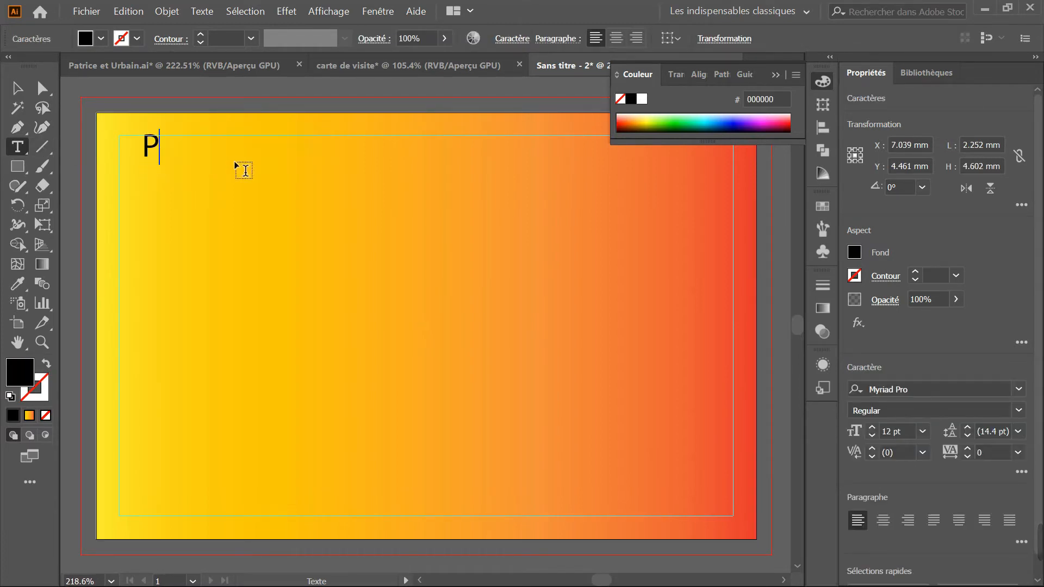
{"action": "type", "text": "ostnom-Nom"}
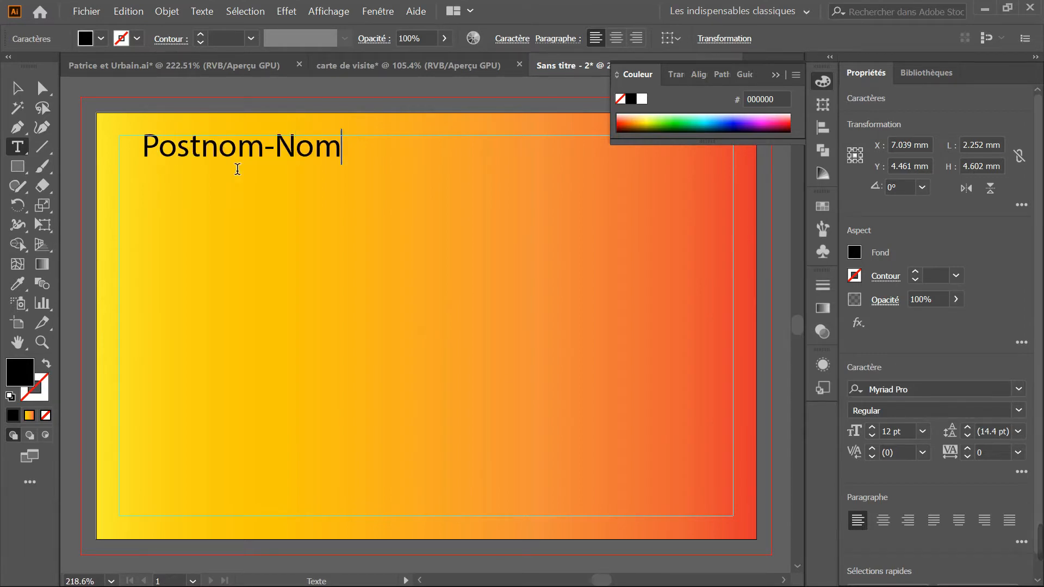
{"action": "type", "text": "6"}
{"action": "key", "text": "BackSpace"}
{"action": "type", "text": "è"}
{"action": "key", "text": "BackSpace"}
{"action": "type", "text": "-Prénom"}
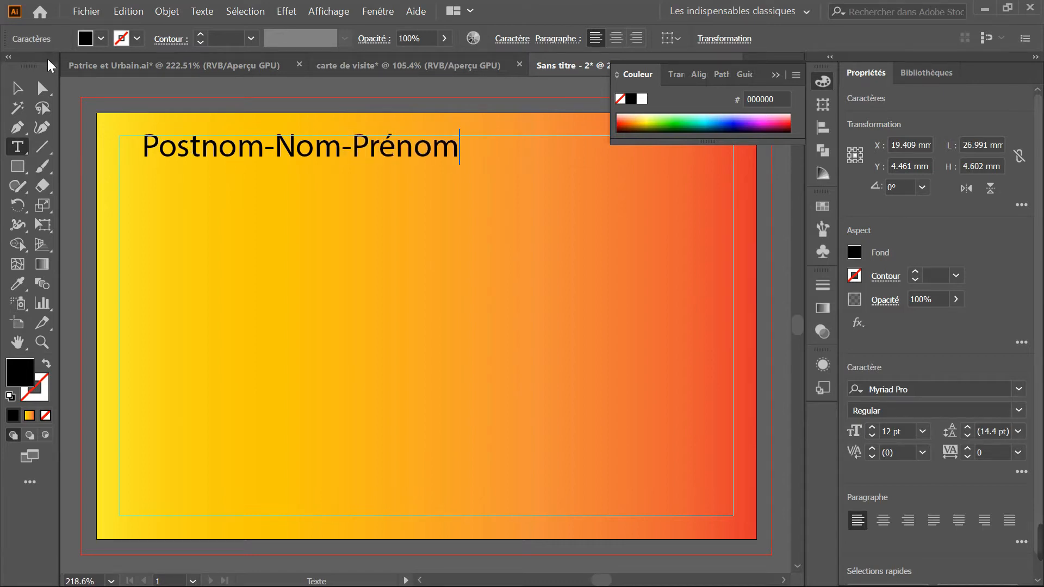
Move the "Postnom-Nom-Prénom" line slightly down so it sits fully inside the margin guides
{"action": "left_click", "coordinate": [17, 88]}
{"action": "left_click_drag", "start_coordinate": [184, 156], "coordinate": [176, 180]}
{"action": "left_click", "coordinate": [353, 244]}
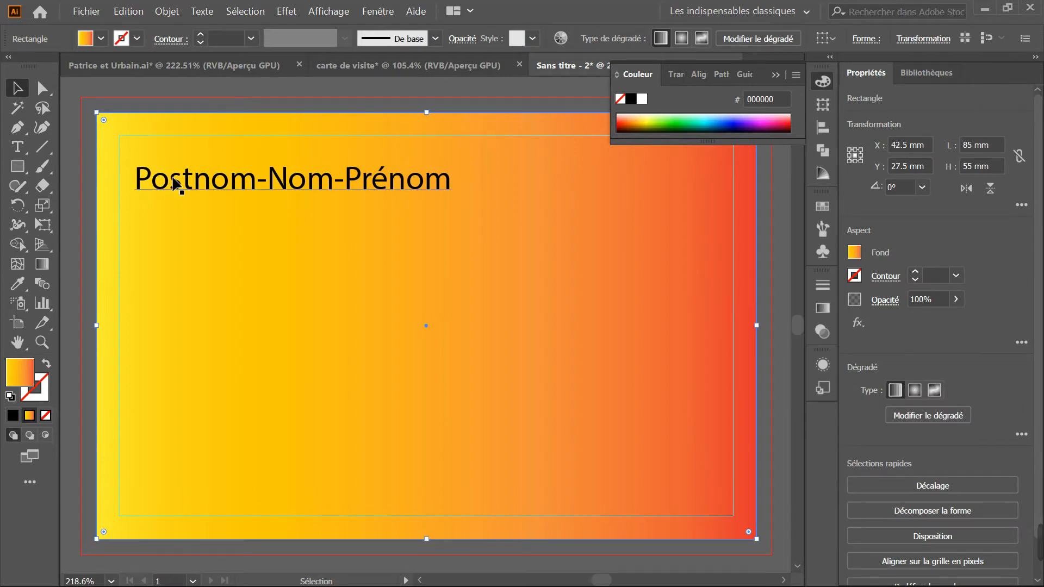
Duplicate the "Postnom-Nom-Prénom" line directly below itself and change the copy's text to "Poste"
{"action": "left_click_drag", "start_coordinate": [175, 185], "coordinate": [175, 227]}
{"action": "double_click", "coordinate": [194, 226]}
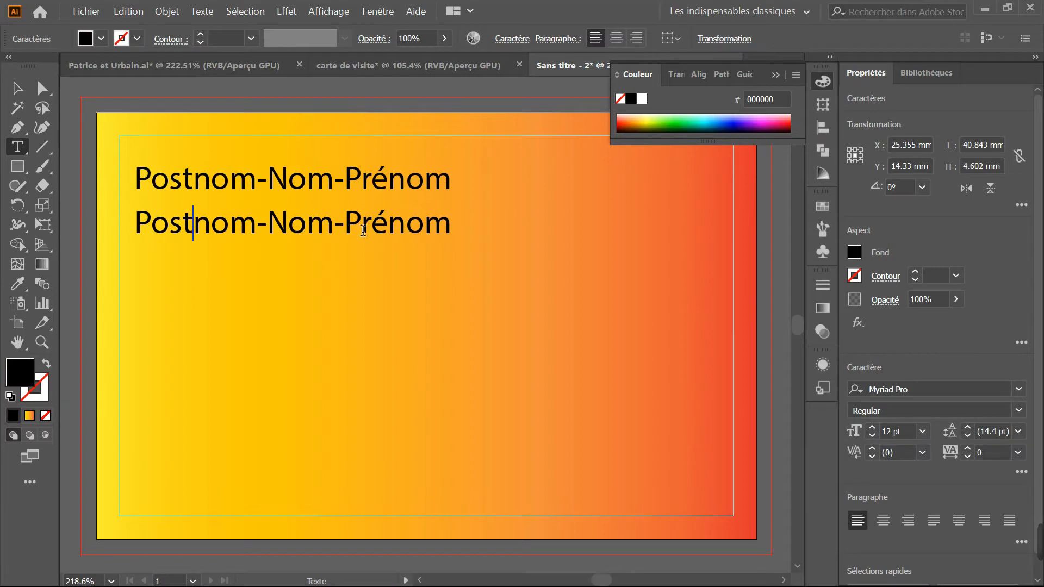
{"action": "left_click_drag", "start_coordinate": [451, 232], "coordinate": [140, 236]}
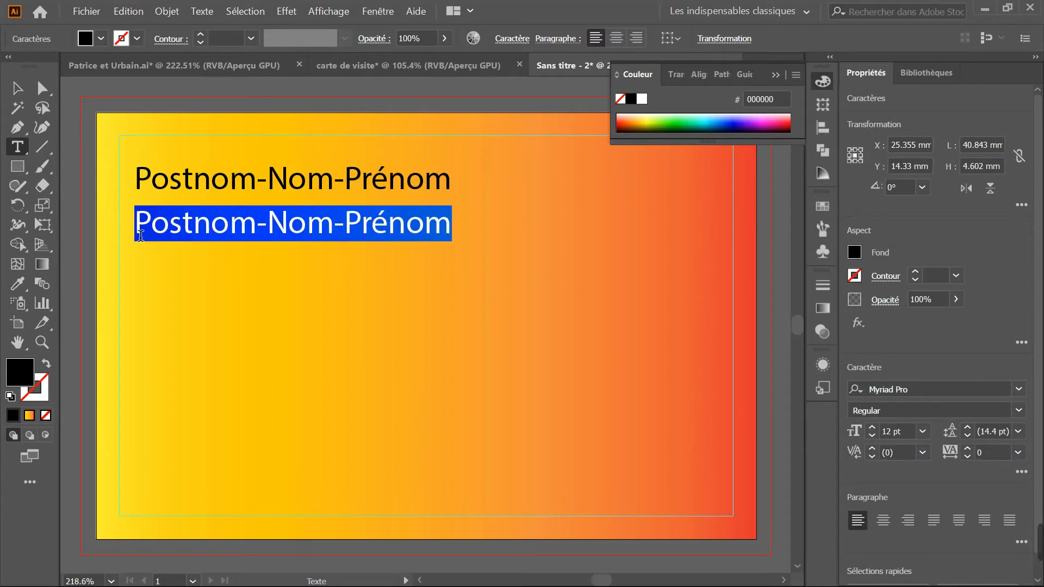
{"action": "type", "text": "Poste"}
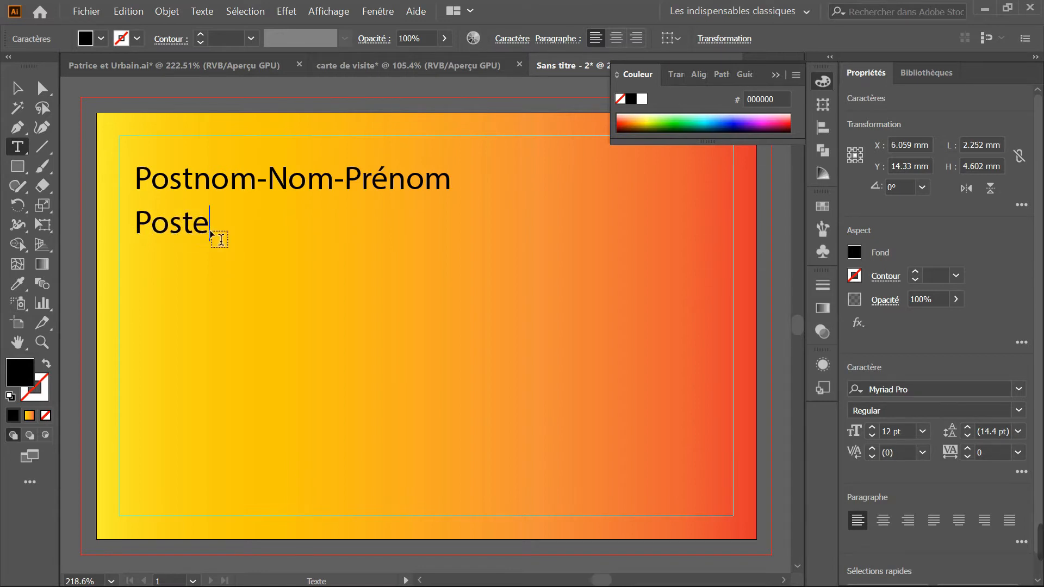
Set the font of the "Poste" line to Enjoy Summer
{"action": "left_click_drag", "start_coordinate": [211, 235], "coordinate": [135, 236]}
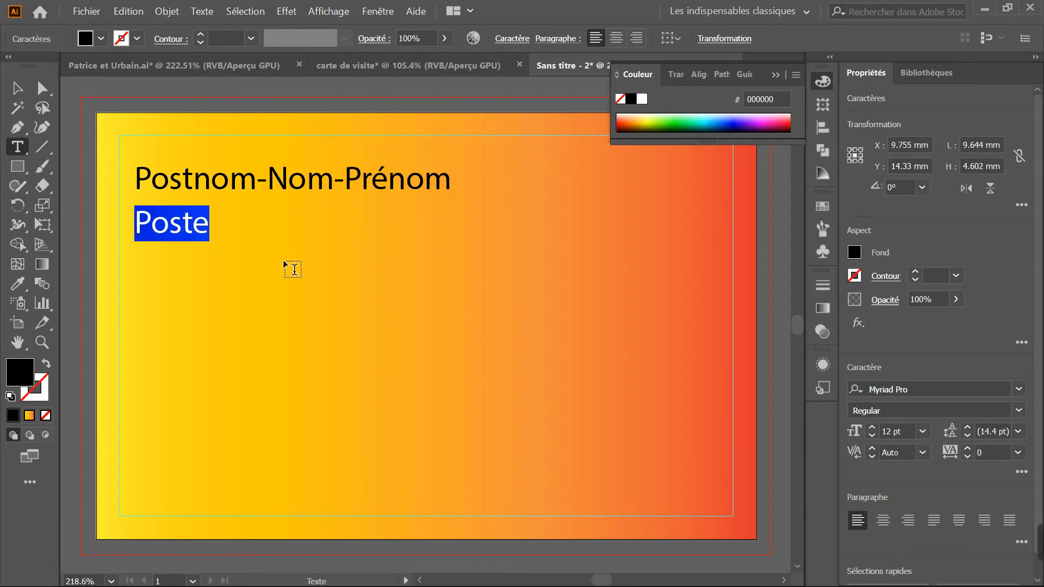
{"action": "left_click", "coordinate": [511, 41]}
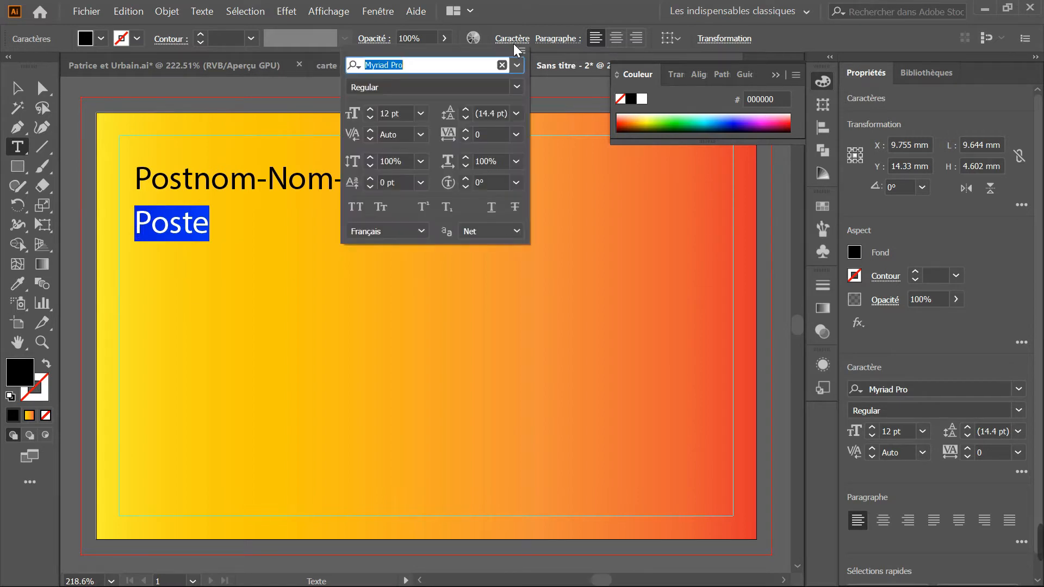
{"action": "left_click", "coordinate": [521, 66]}
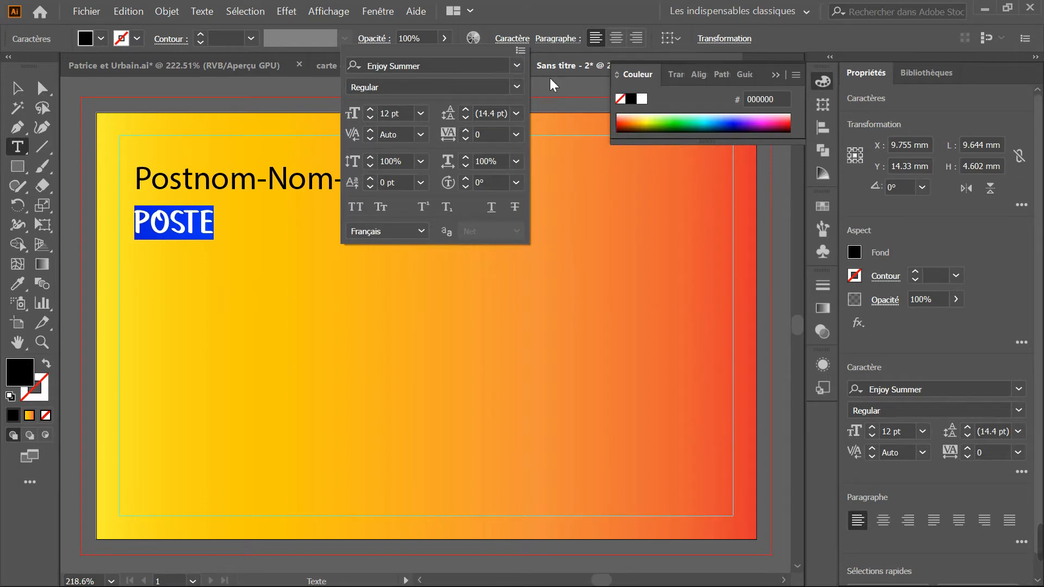
{"action": "left_click", "coordinate": [253, 252]}
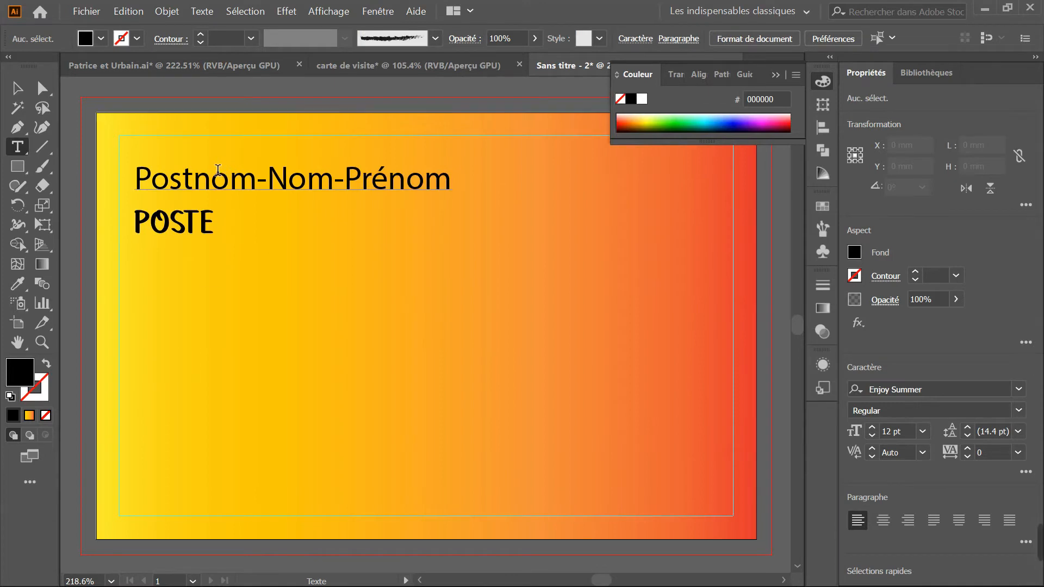
Duplicate the "Postnom-Nom-Prénom" line below the "Poste" line and replace the copy's text with "Email:"
{"action": "left_click", "coordinate": [18, 90]}
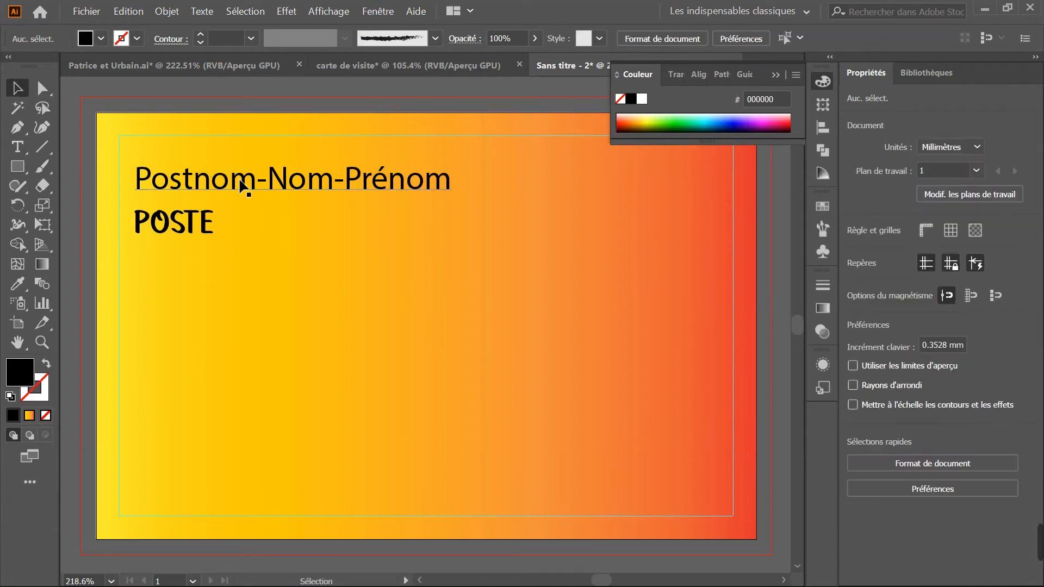
{"action": "left_click_drag", "start_coordinate": [241, 187], "coordinate": [240, 263]}
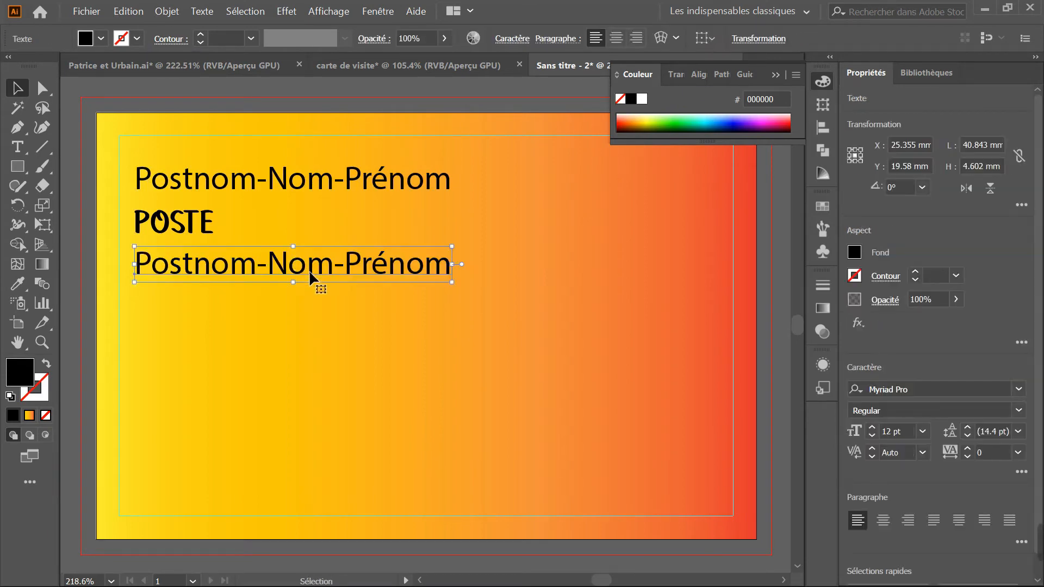
{"action": "key", "text": "t"}
{"action": "left_click", "coordinate": [334, 275]}
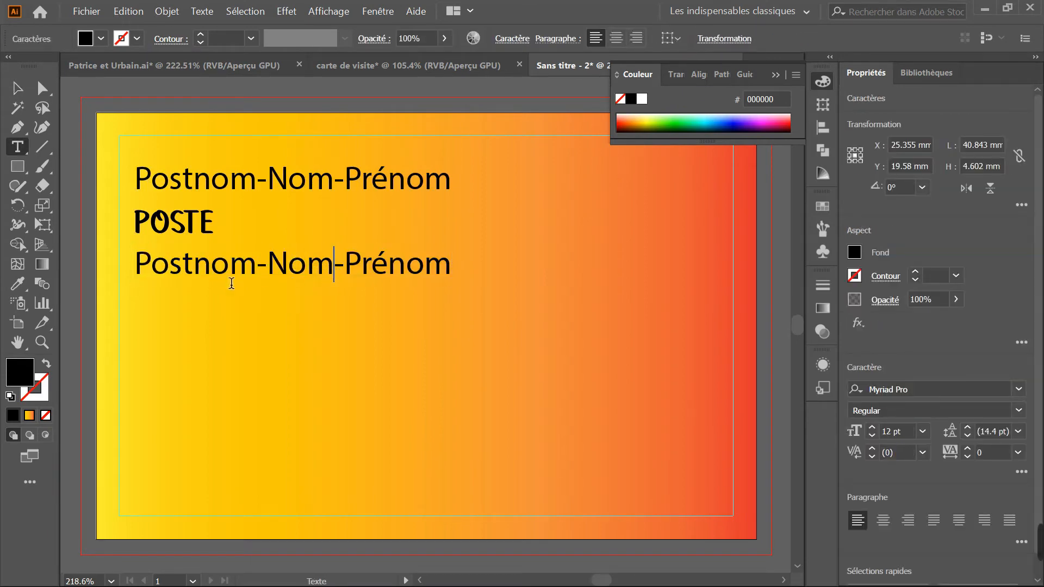
{"action": "left_click_drag", "start_coordinate": [136, 275], "coordinate": [445, 278]}
{"action": "type", "text": "Email:"}
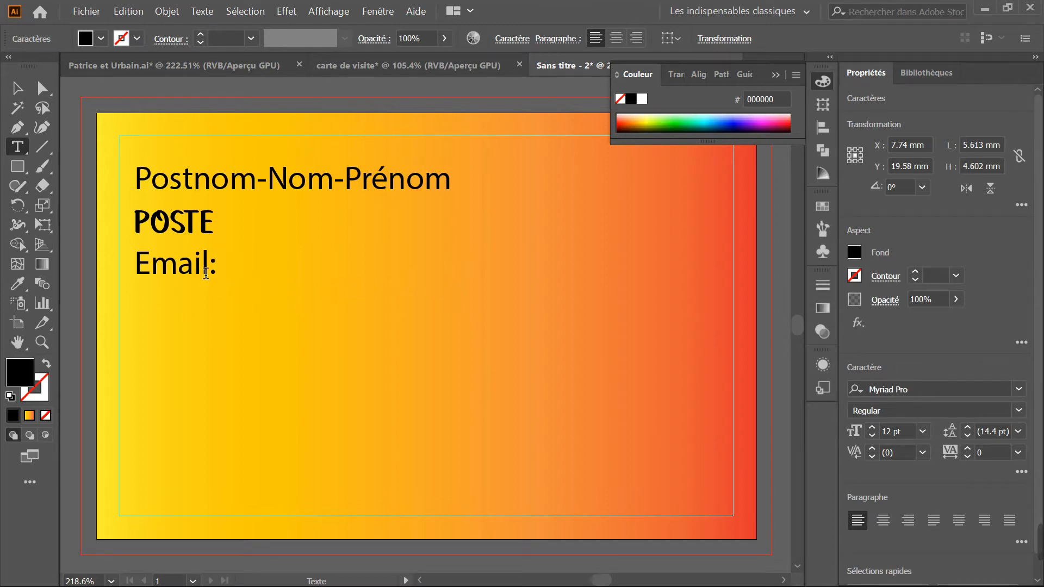
Duplicate the "Email:" line below itself and change the copy's text to "Tel :"
{"action": "left_click", "coordinate": [15, 89]}
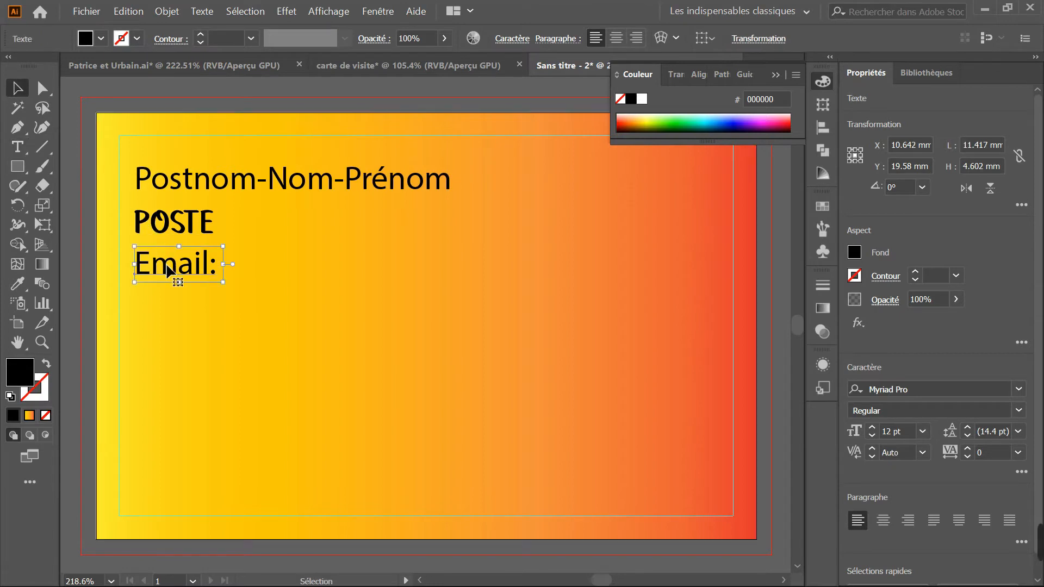
{"action": "left_click_drag", "start_coordinate": [170, 271], "coordinate": [170, 325]}
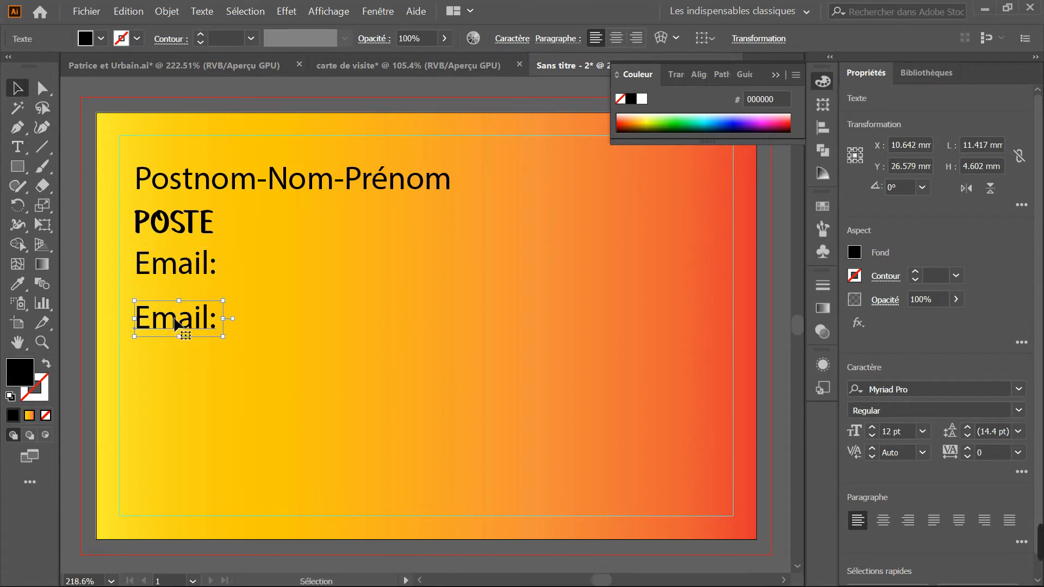
{"action": "key", "text": "t"}
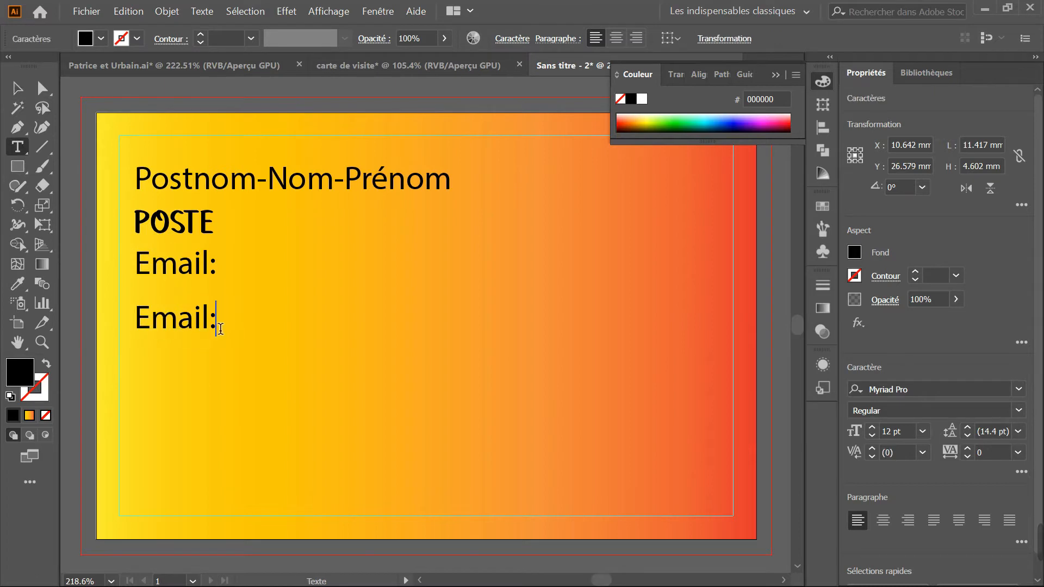
{"action": "left_click", "coordinate": [217, 329]}
{"action": "left_click_drag", "start_coordinate": [212, 330], "coordinate": [146, 336]}
{"action": "type", "text": "Tel :"}
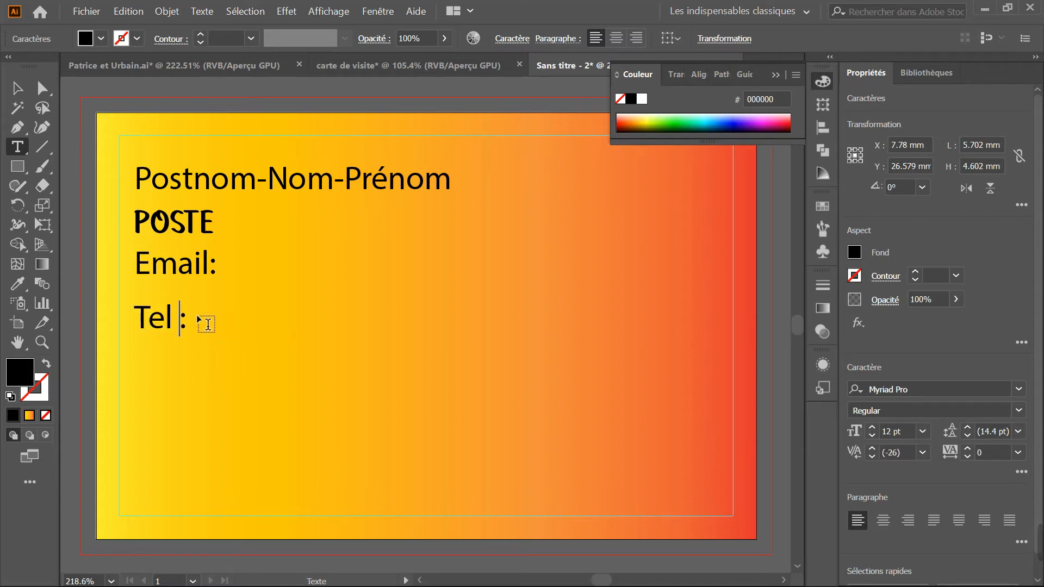
{"action": "key", "text": "Right"}
Move the "Tel :" line further down the card and change its text to "Site web :"
{"action": "left_click", "coordinate": [17, 88]}
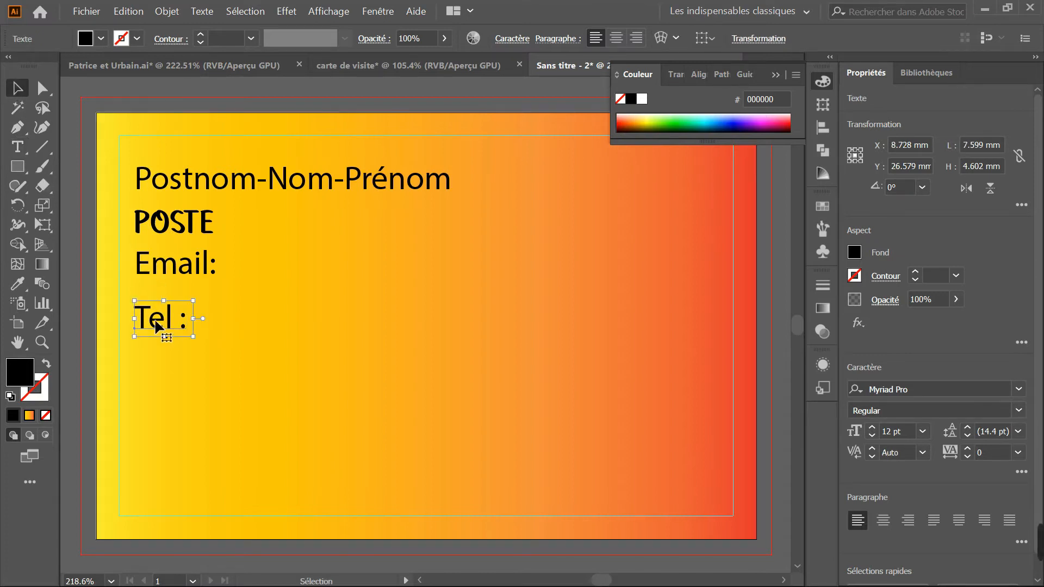
{"action": "left_click_drag", "start_coordinate": [156, 326], "coordinate": [161, 405]}
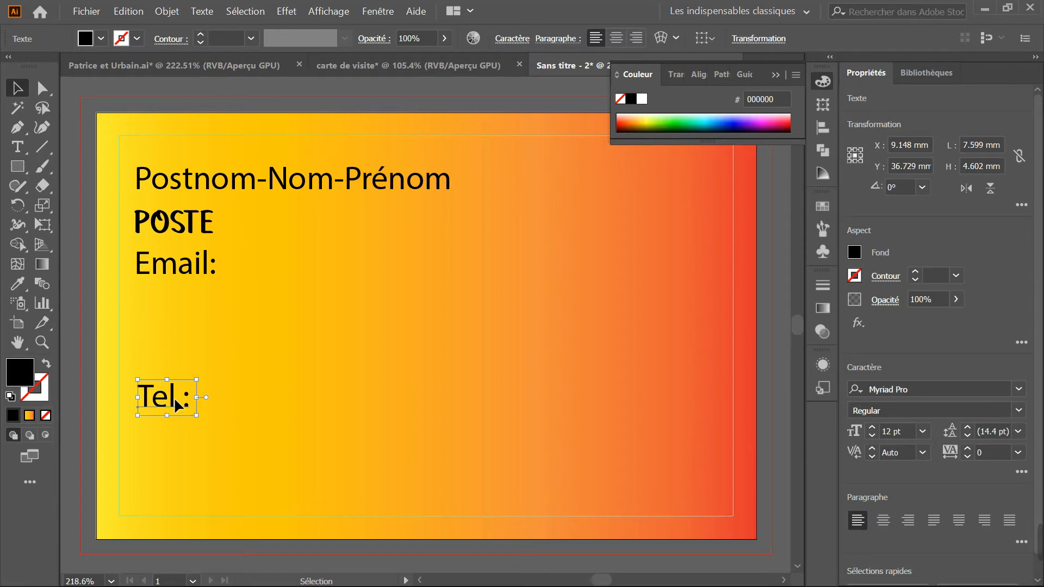
{"action": "double_click", "coordinate": [176, 403]}
{"action": "key", "text": "ctrl+a"}
{"action": "left_click", "coordinate": [181, 406]}
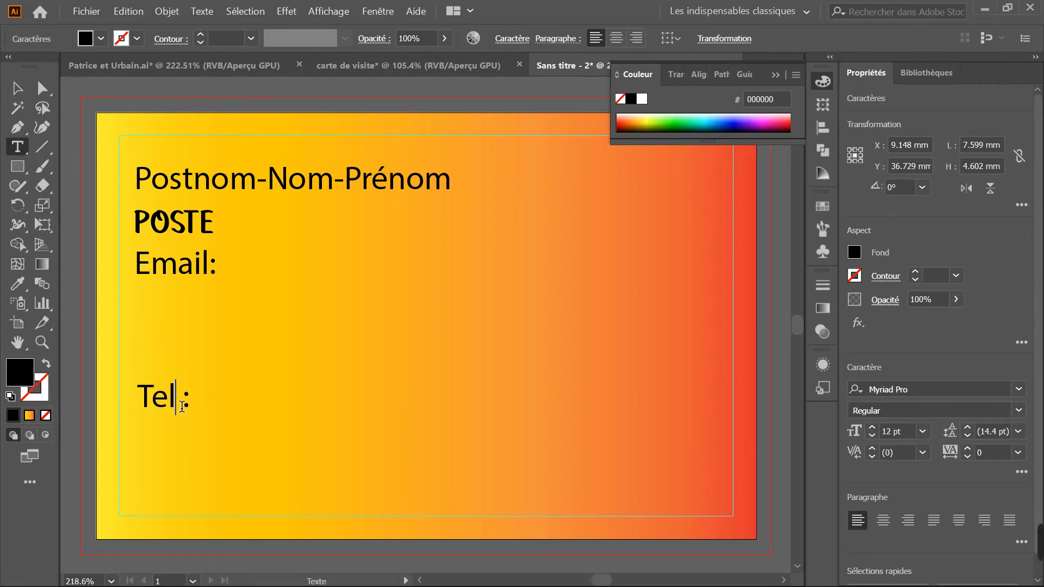
{"action": "key", "text": "BackSpace"}
{"action": "key", "text": "BackSpace"}
{"action": "key", "text": "BackSpace"}
{"action": "type", "text": "Sit"}
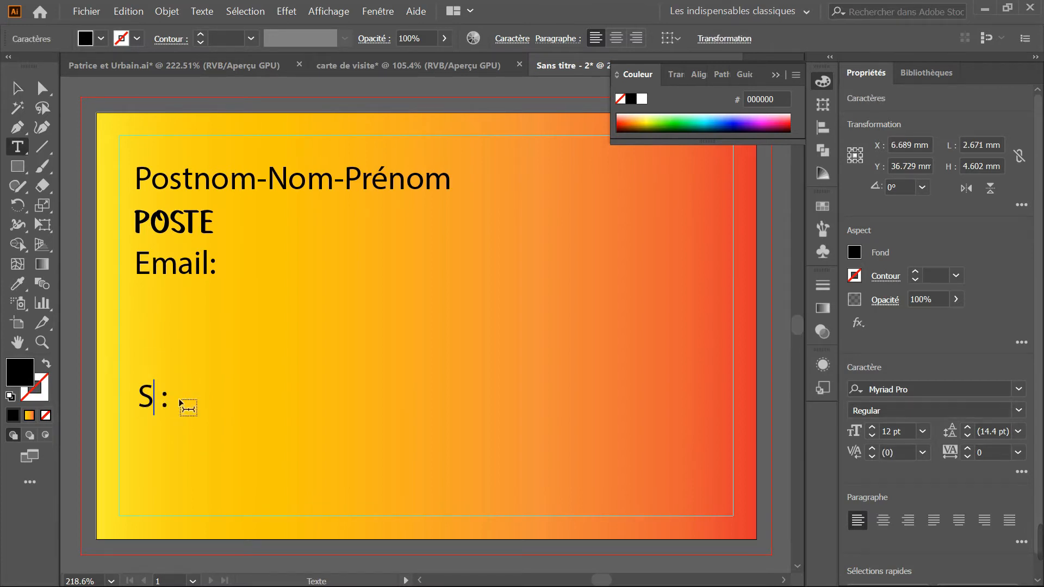
{"action": "type", "text": "e web"}
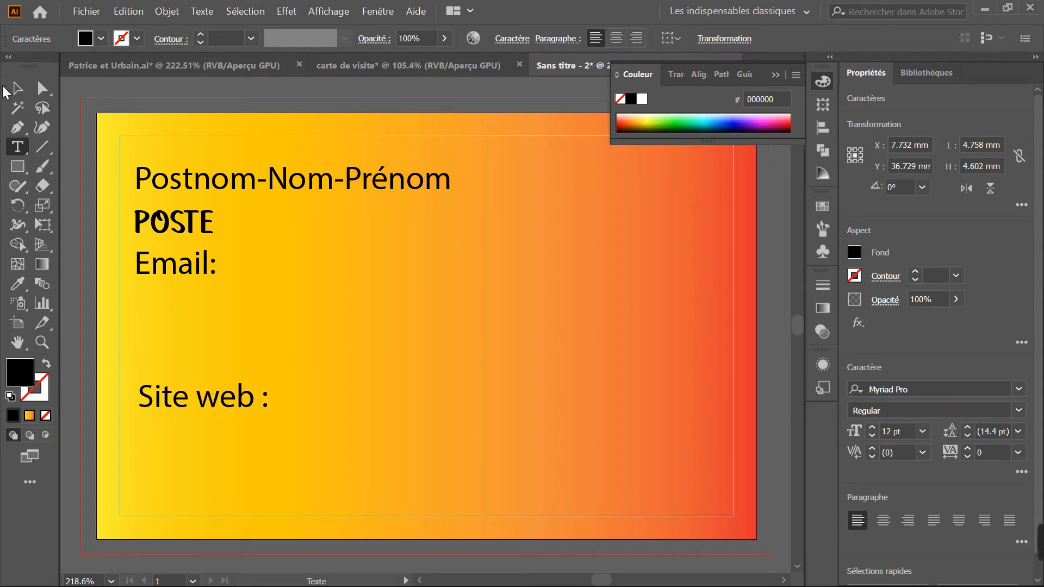
Duplicate the "Site web :" line below itself and change the copy's text to "Adesse :"
{"action": "left_click", "coordinate": [16, 88]}
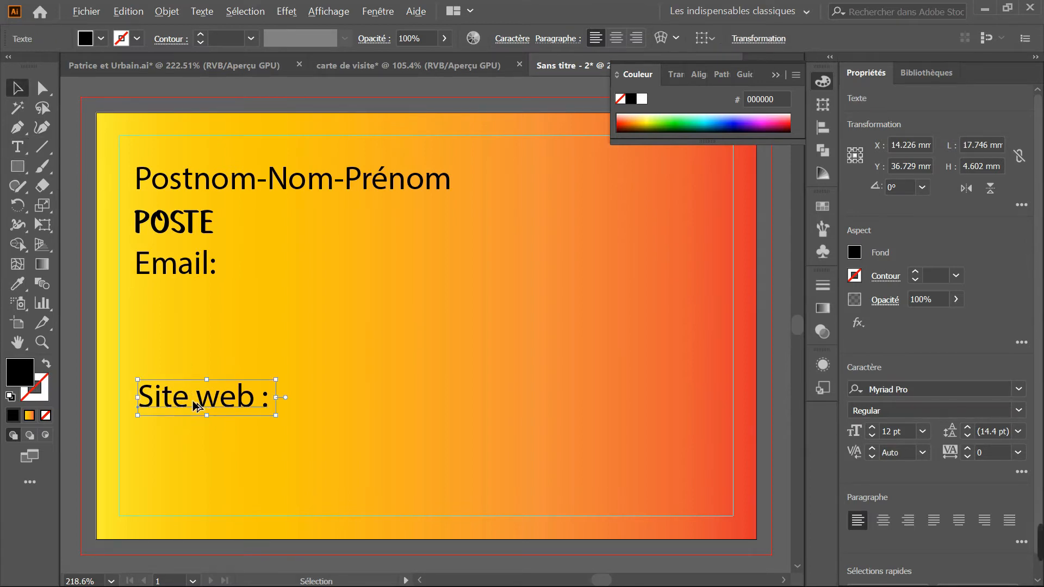
{"action": "left_click_drag", "start_coordinate": [195, 405], "coordinate": [188, 472]}
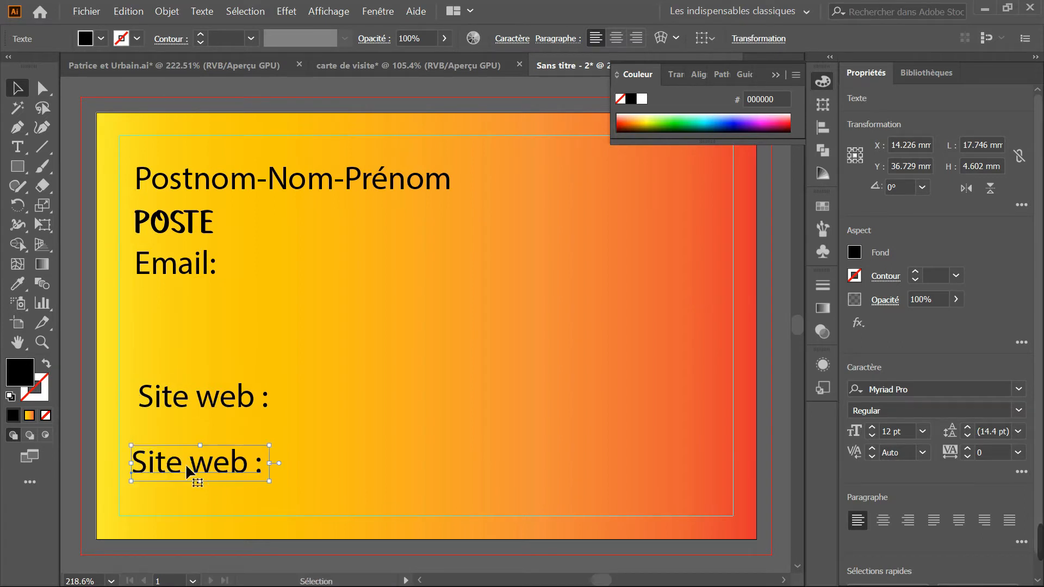
{"action": "double_click", "coordinate": [247, 466]}
{"action": "triple_click", "coordinate": [248, 467]}
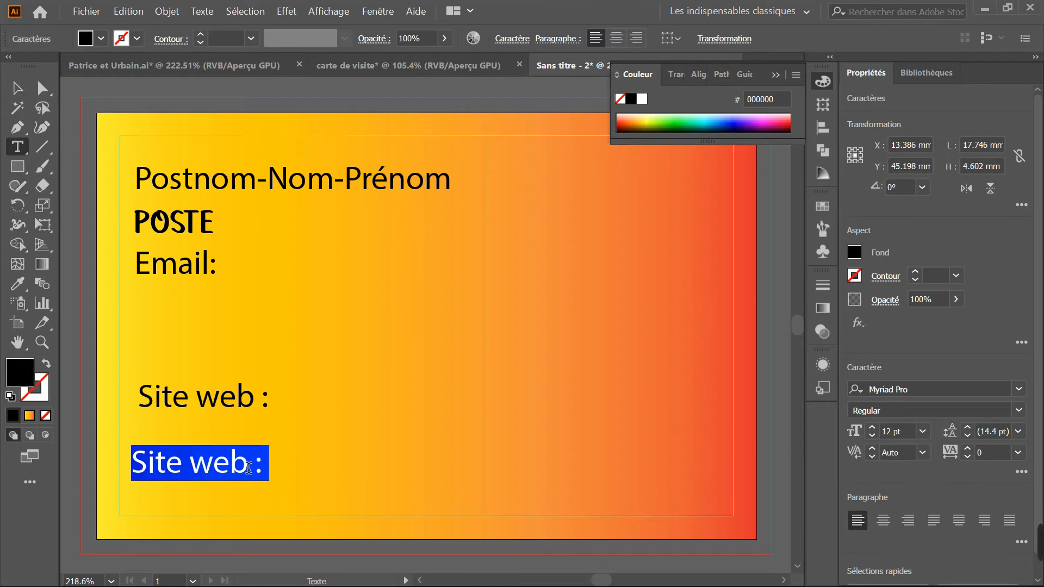
{"action": "left_click", "coordinate": [248, 467]}
{"action": "left_click_drag", "start_coordinate": [251, 475], "coordinate": [150, 470]}
{"action": "type", "text": "Adesse"}
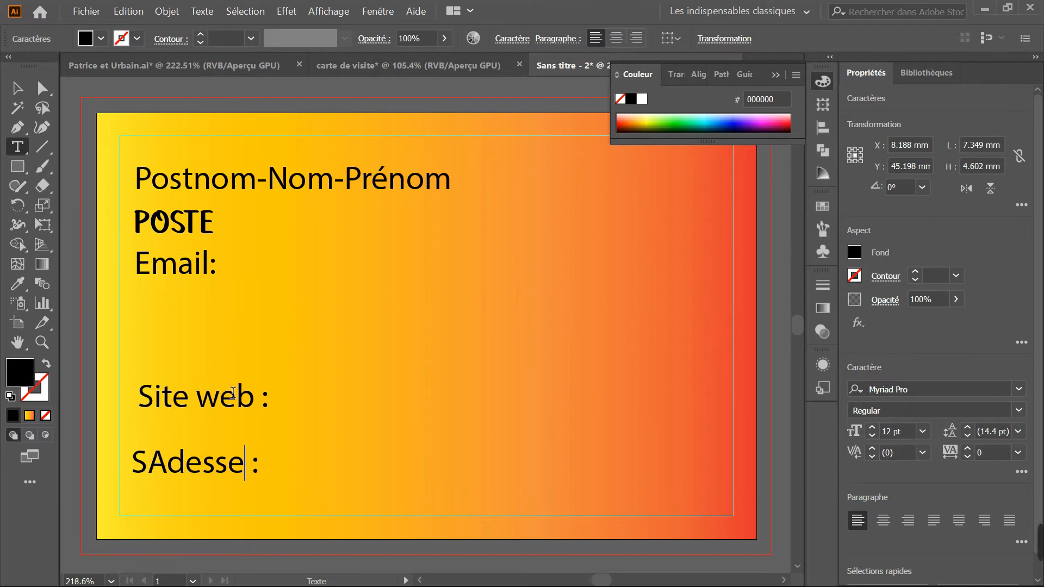
{"action": "left_click", "coordinate": [148, 463]}
{"action": "key", "text": "BackSpace"}
{"action": "left_click", "coordinate": [17, 88]}
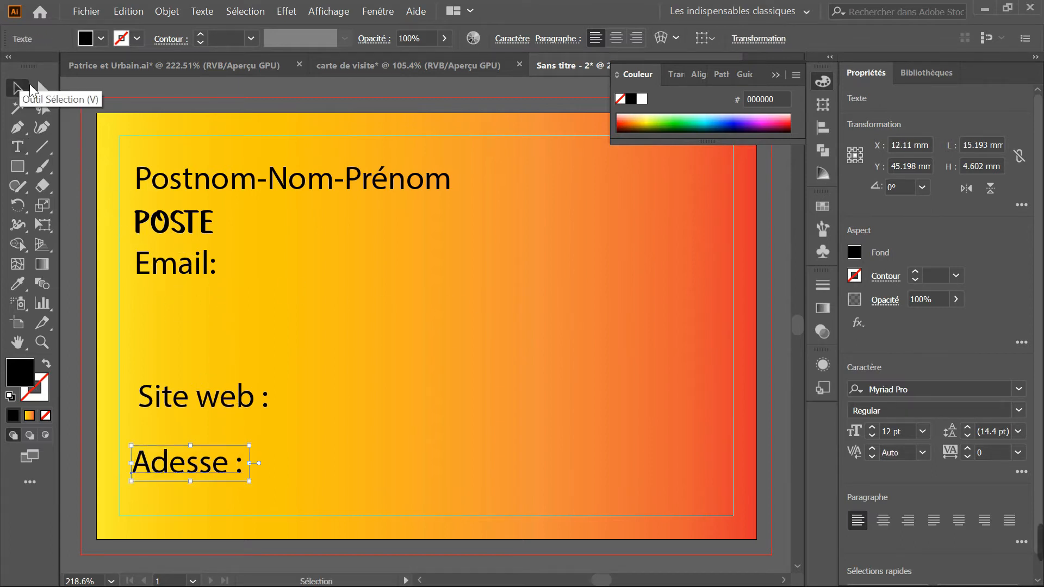
Move the "Email:" line down to just above "Site web :" and change its text to "Tel:"
{"action": "left_click", "coordinate": [179, 267]}
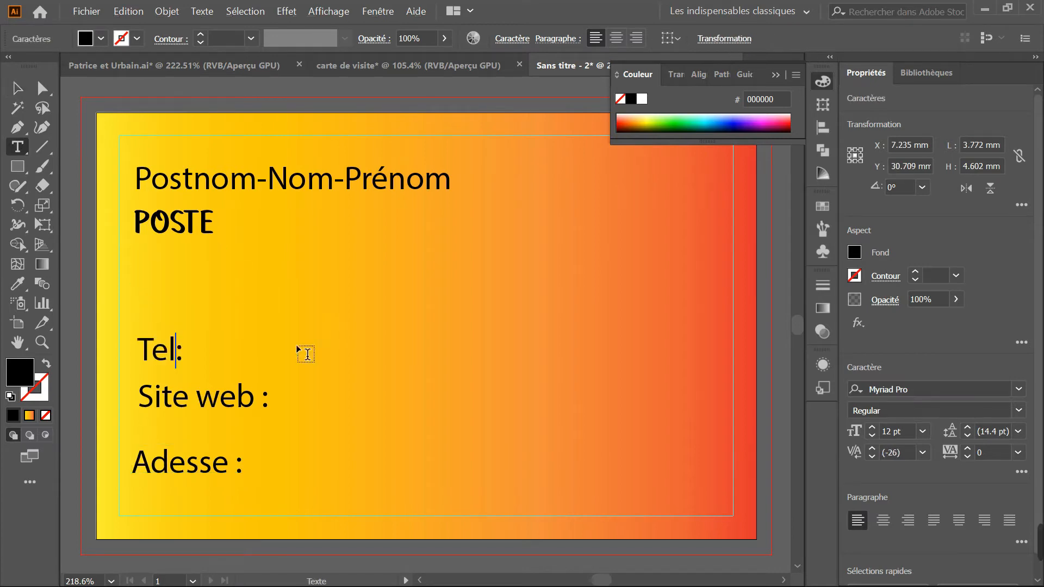
{"action": "left_click", "coordinate": [775, 74]}
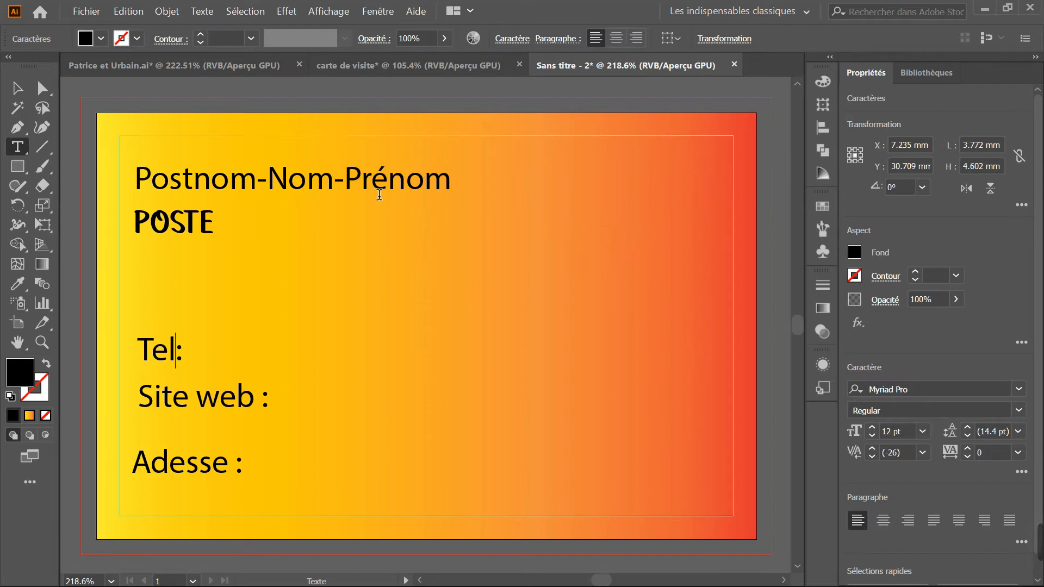
Draw a square about 11.4 mm wide in the right half of the card, with no fill and a 0.5 pt black outline
{"action": "left_click", "coordinate": [18, 166]}
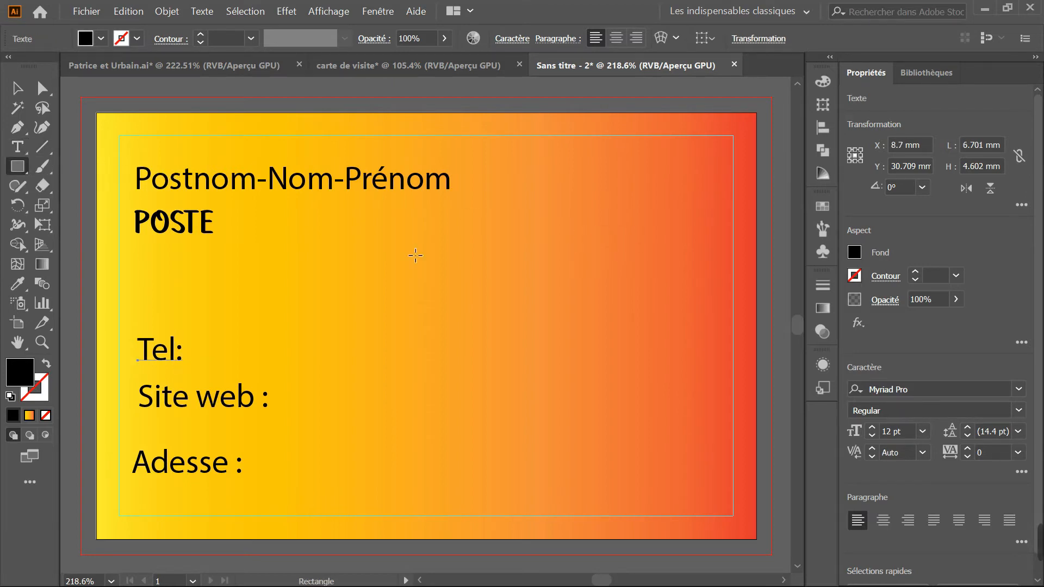
{"action": "left_click_drag", "start_coordinate": [529, 301], "coordinate": [620, 392]}
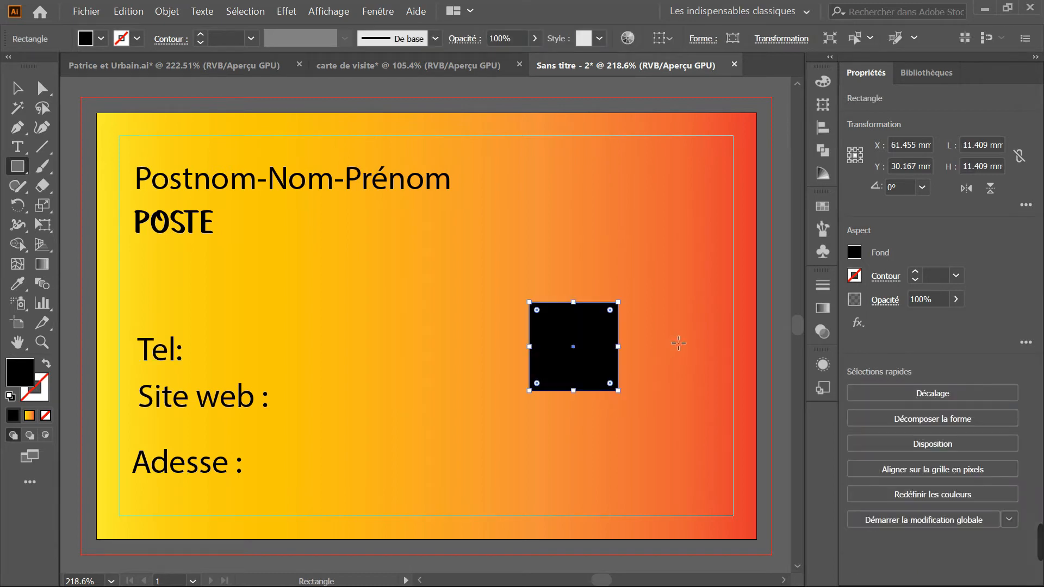
{"action": "left_click", "coordinate": [855, 276]}
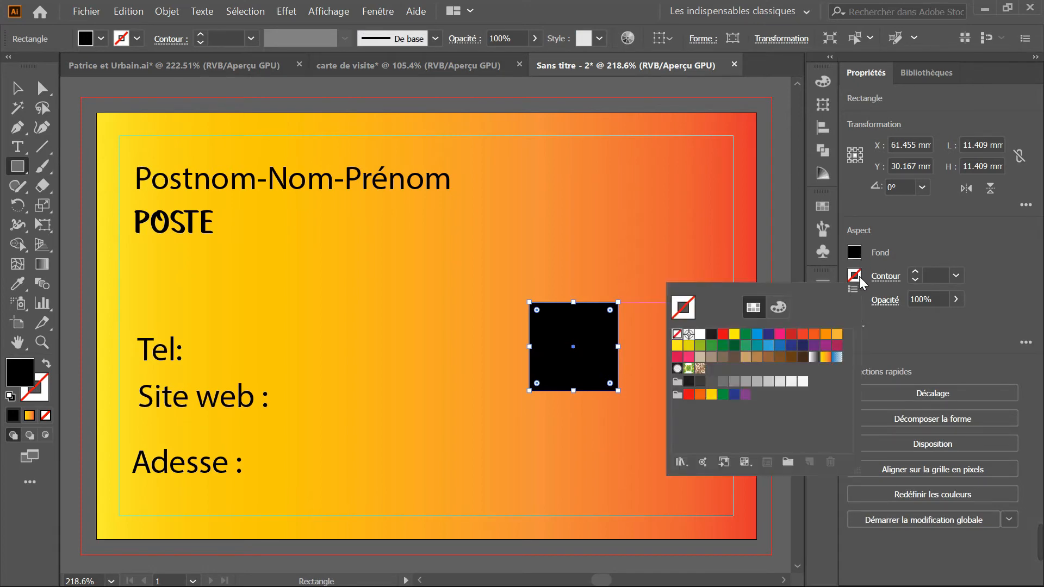
{"action": "left_click", "coordinate": [859, 277]}
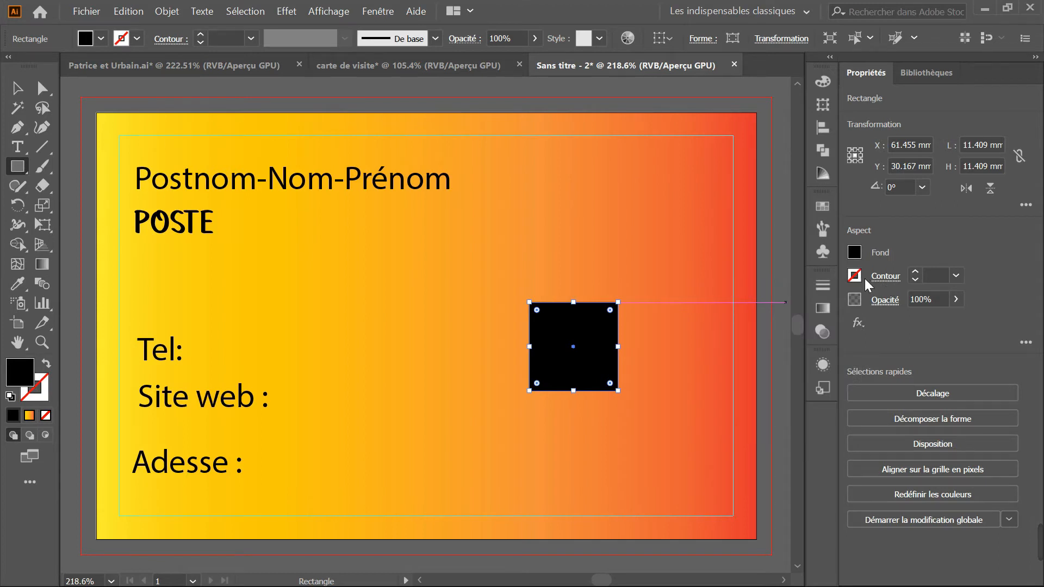
{"action": "key", "text": "ctrl+z"}
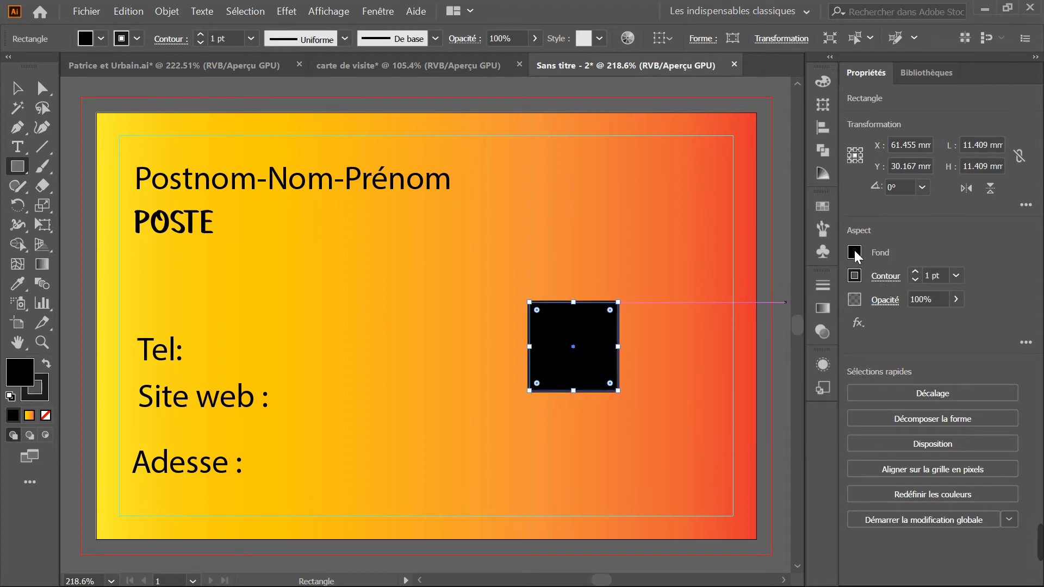
{"action": "left_click", "coordinate": [854, 252]}
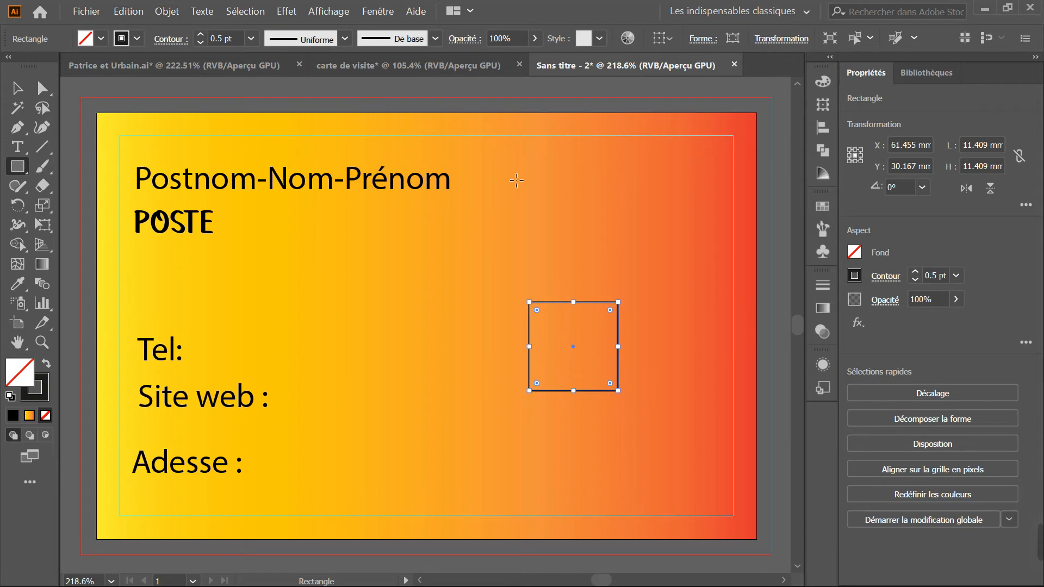
Give the square's outline a 1 pt weight and the yellow-to-red linear gradient, with the first colour stop changed to green C=85 M=10 J=100 N=10
{"action": "left_click", "coordinate": [852, 278]}
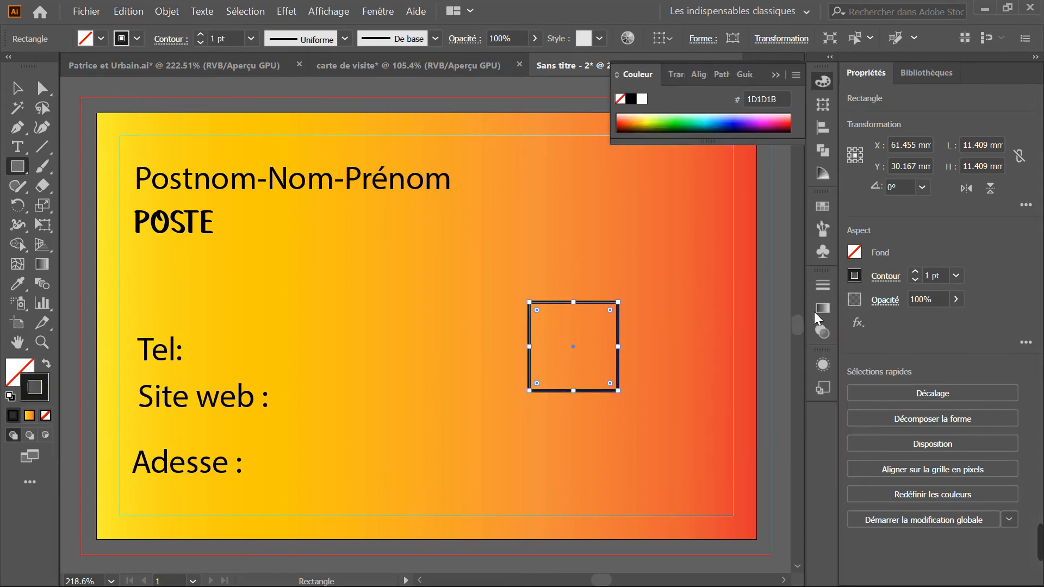
{"action": "left_click", "coordinate": [820, 306]}
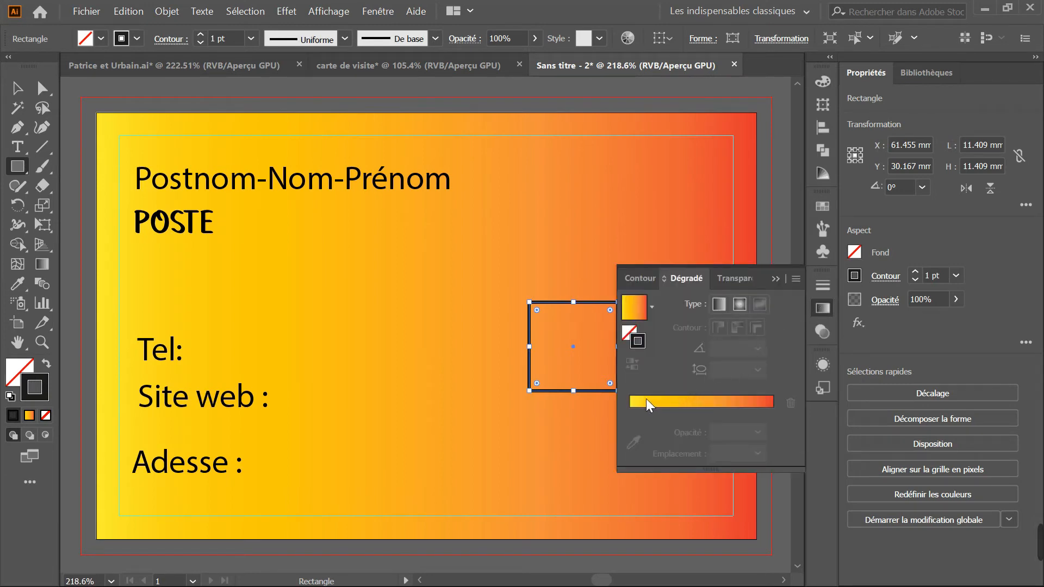
{"action": "left_click", "coordinate": [632, 402]}
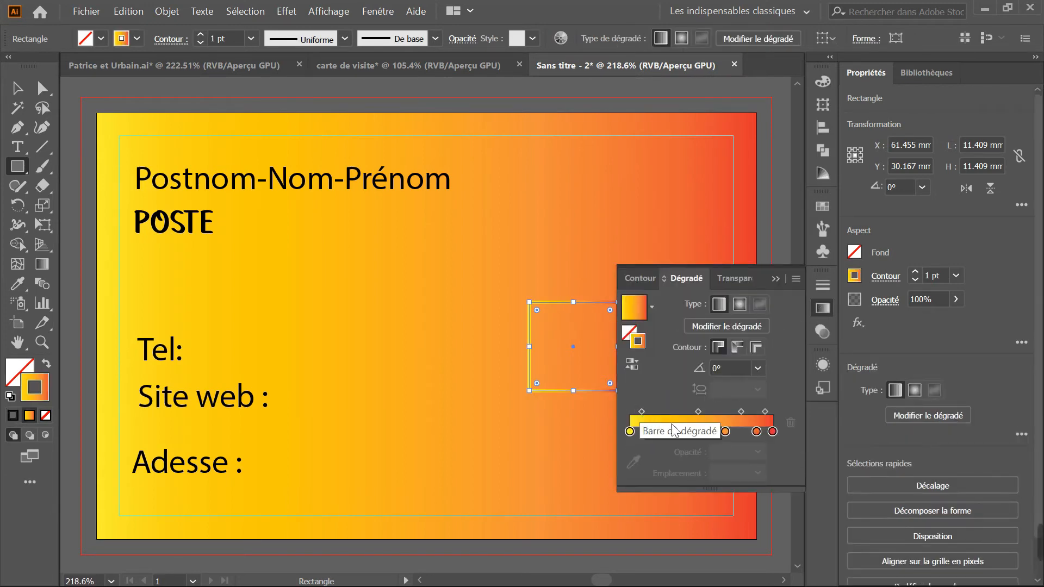
{"action": "double_click", "coordinate": [629, 431]}
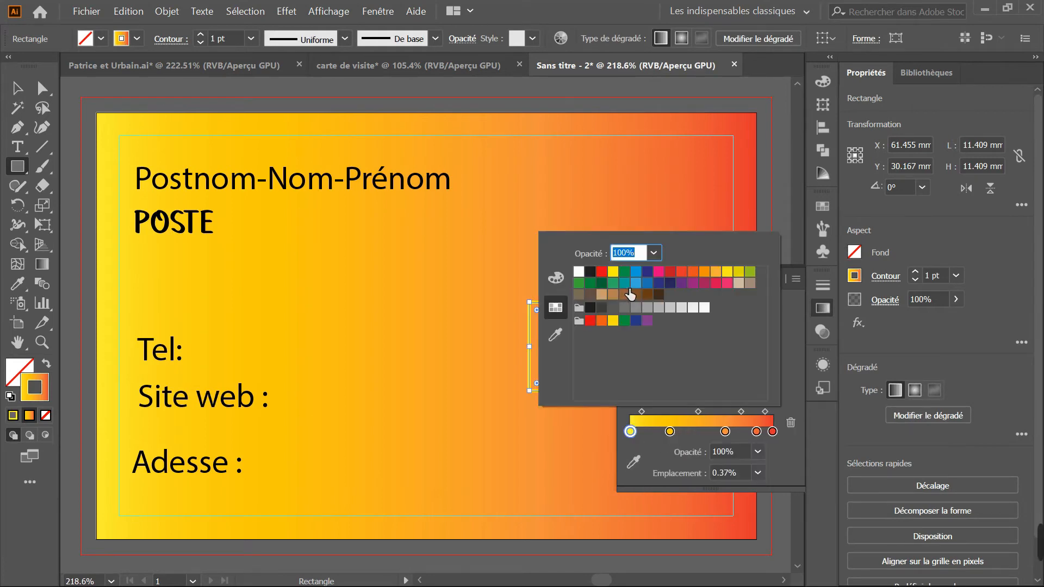
{"action": "left_click", "coordinate": [590, 283]}
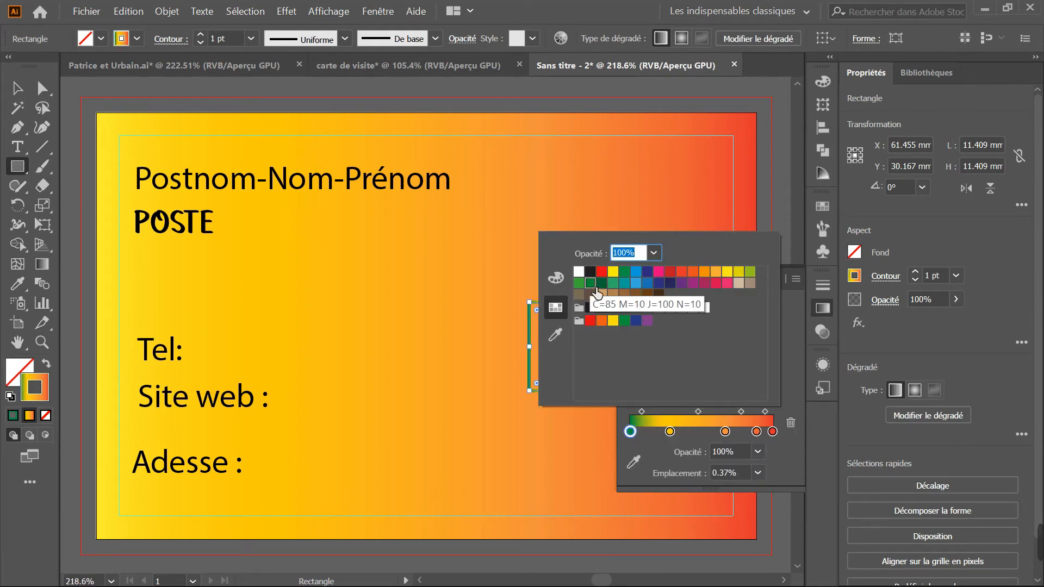
Recolour the outline gradient's next stops blue C=85 M=50 J=0 N=0, yellow and white, with red as the last stop
{"action": "left_click", "coordinate": [670, 431]}
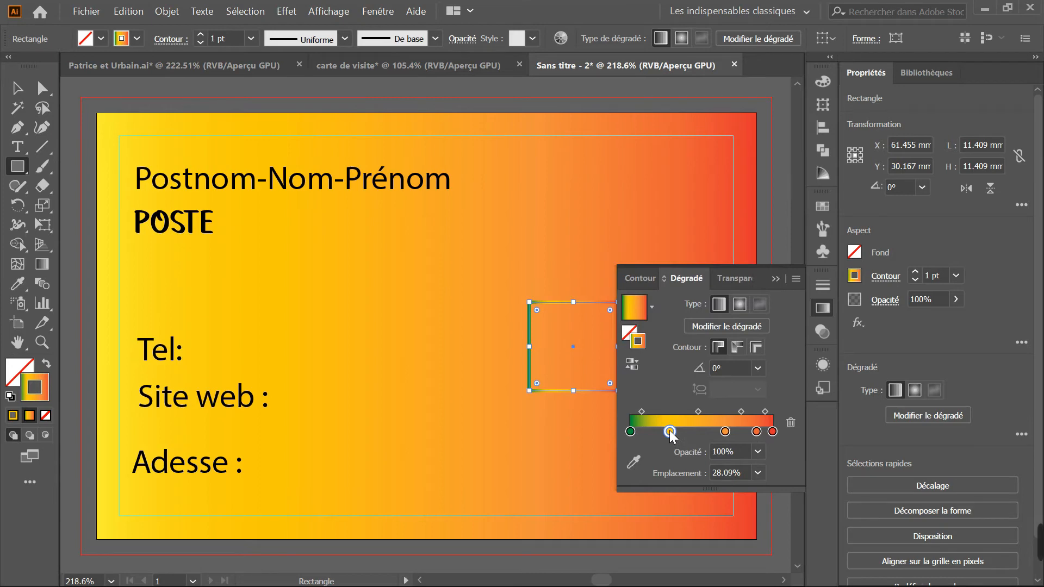
{"action": "double_click", "coordinate": [670, 431]}
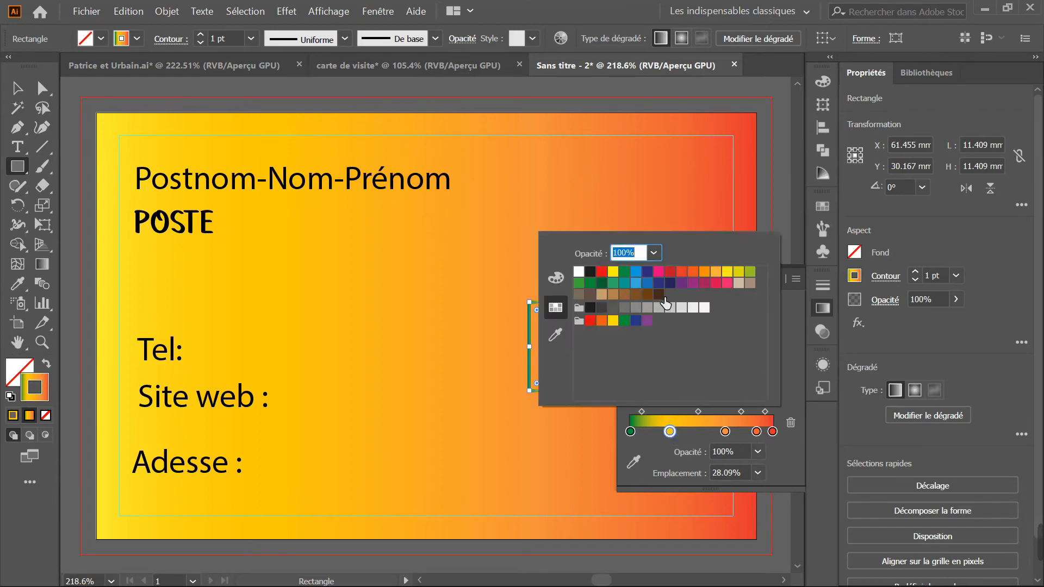
{"action": "left_click", "coordinate": [647, 283]}
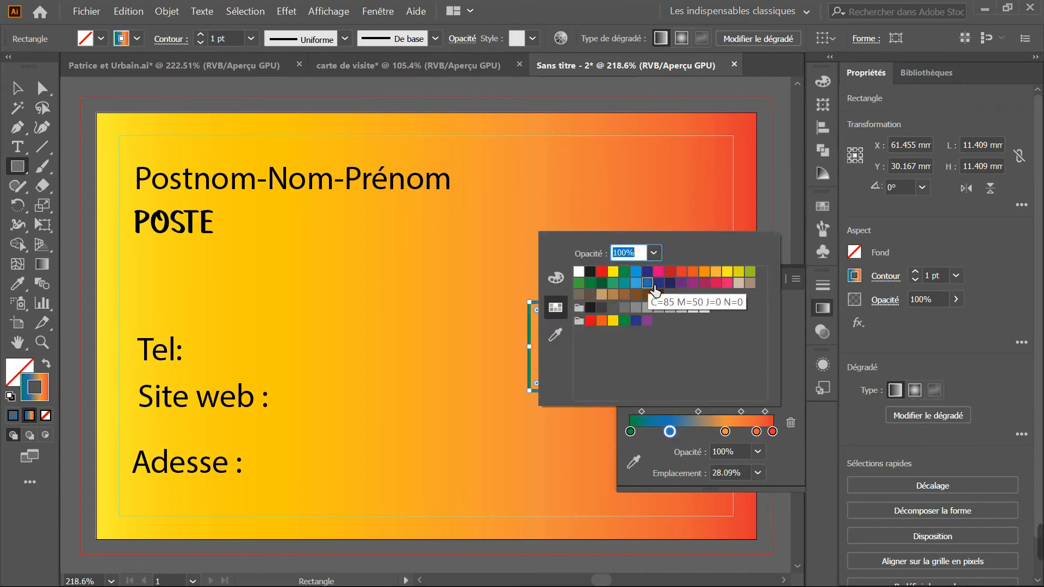
{"action": "left_click", "coordinate": [726, 432]}
{"action": "left_click", "coordinate": [731, 274]}
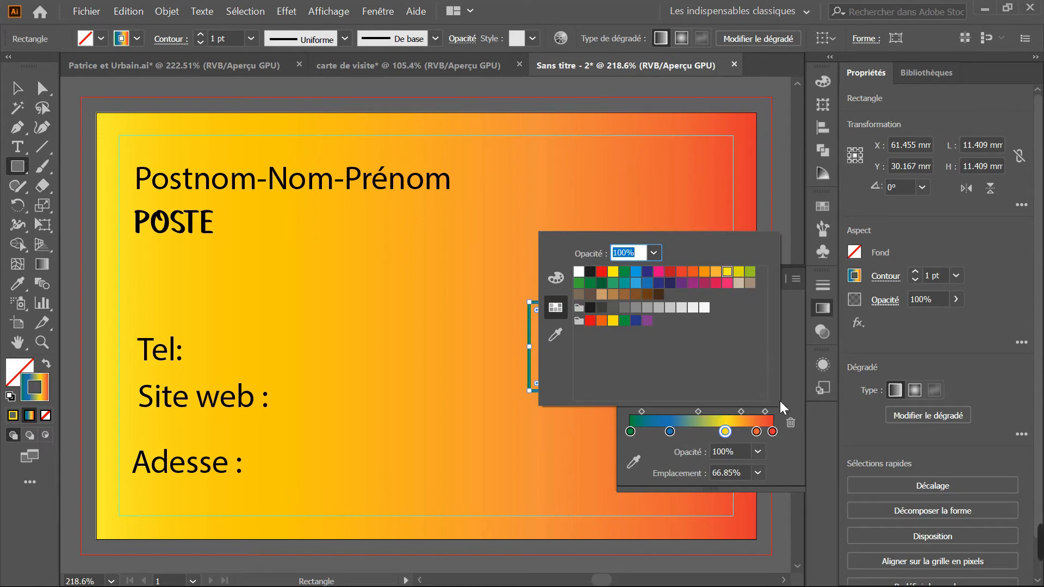
{"action": "double_click", "coordinate": [757, 431]}
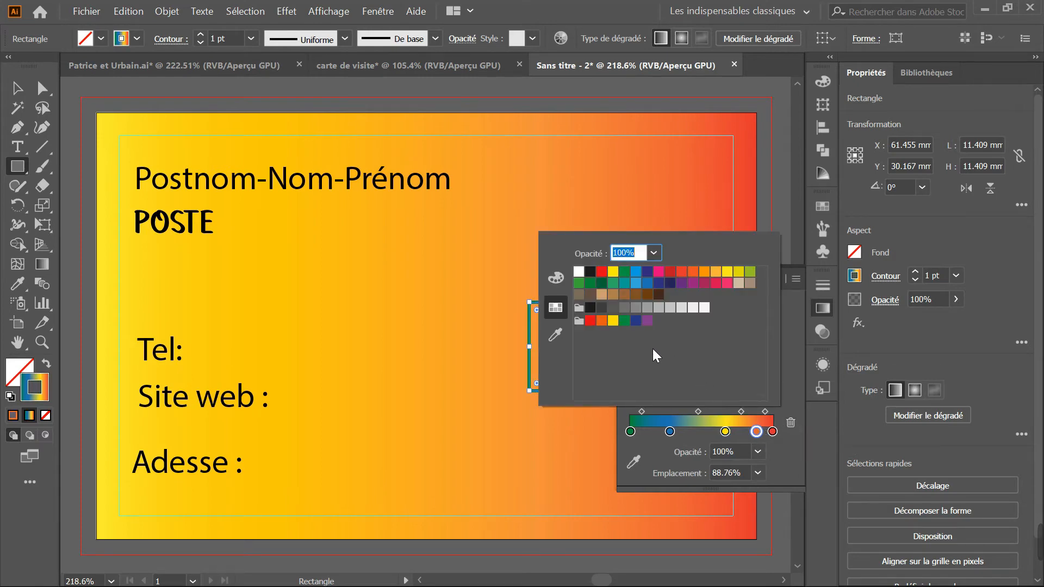
{"action": "left_click", "coordinate": [578, 271]}
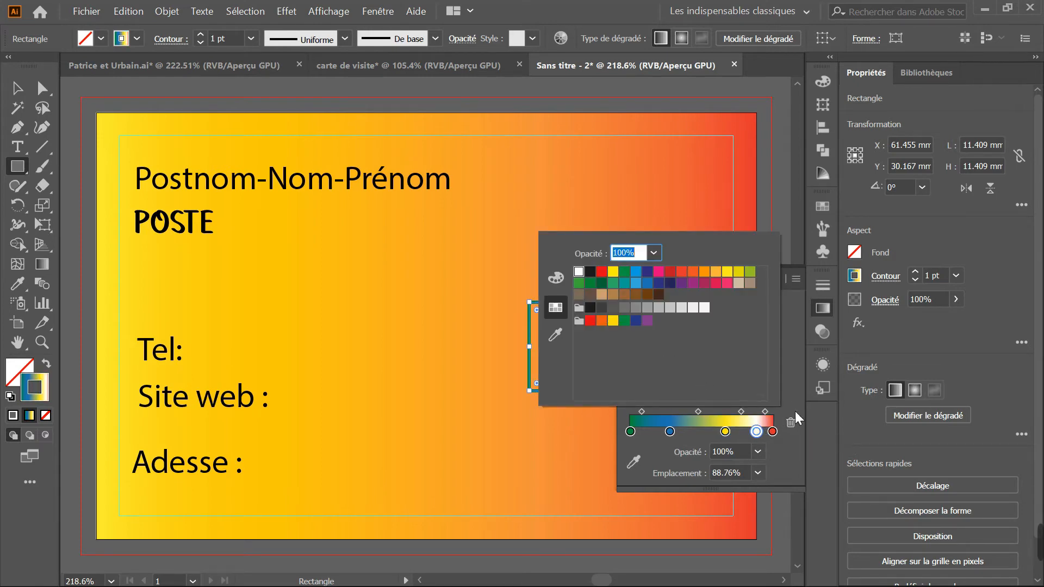
{"action": "double_click", "coordinate": [773, 432]}
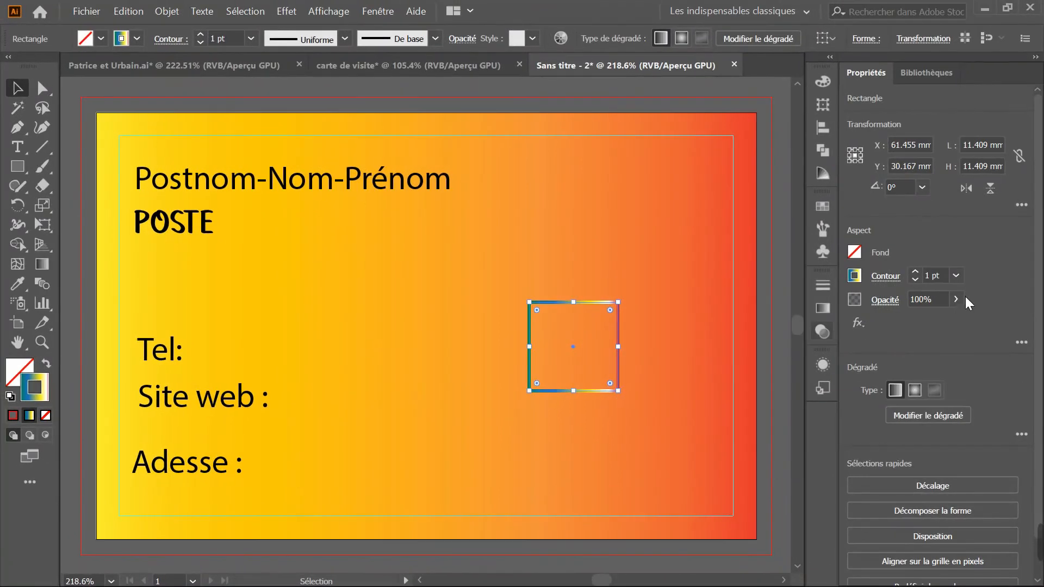
Set the weight of the square's gradient outline to 0.5 pt and keep the square selected
{"action": "left_click", "coordinate": [965, 274]}
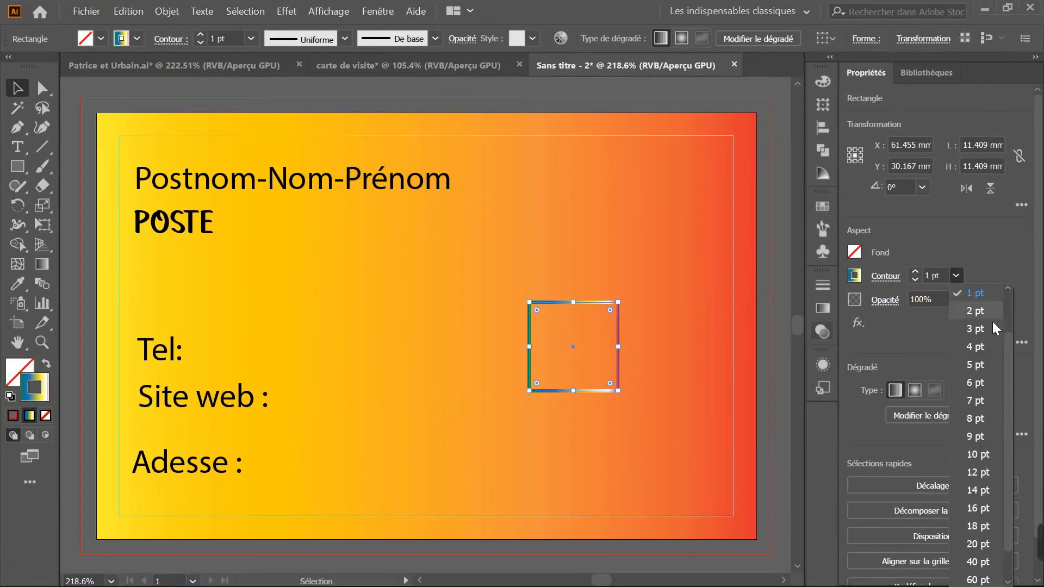
{"action": "left_click_drag", "start_coordinate": [1009, 354], "coordinate": [1006, 314]}
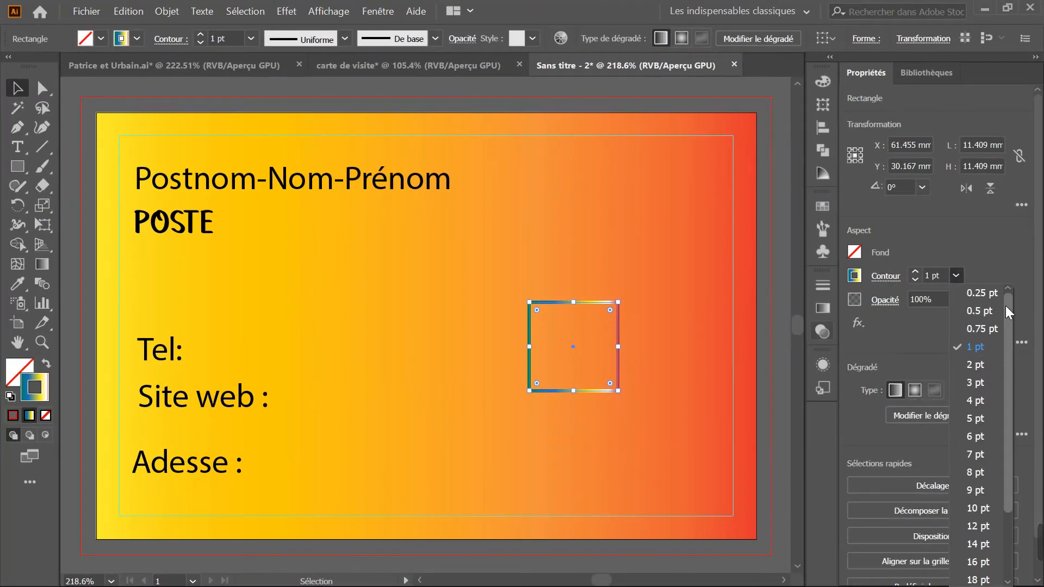
{"action": "left_click", "coordinate": [979, 310]}
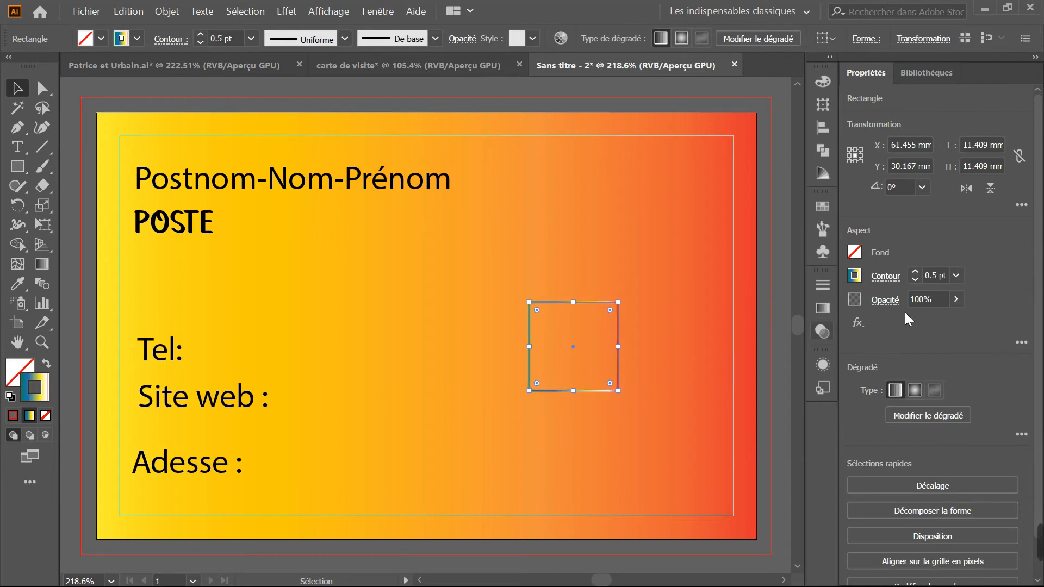
{"action": "left_click", "coordinate": [551, 436]}
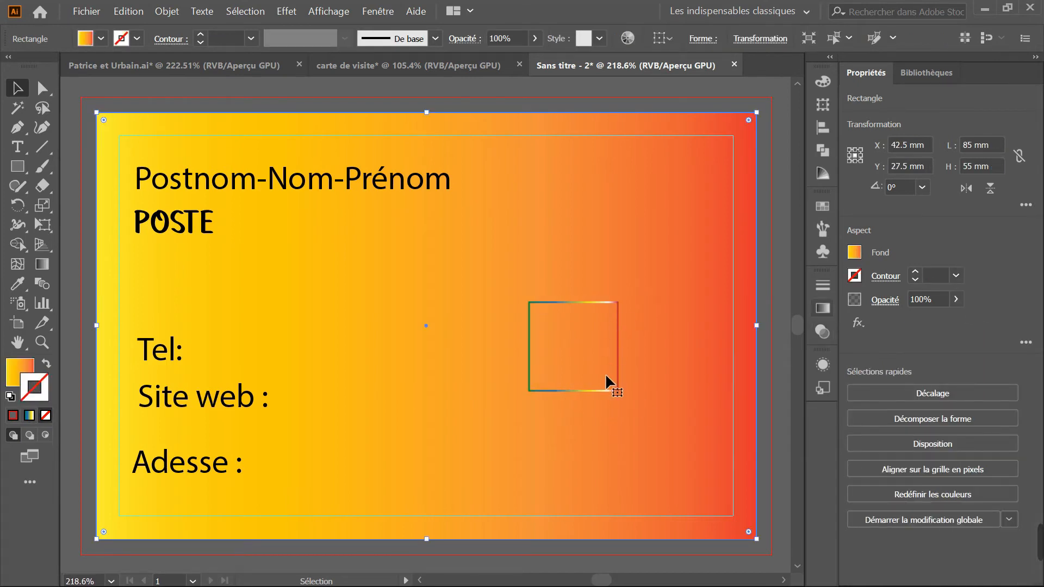
{"action": "left_click", "coordinate": [605, 389]}
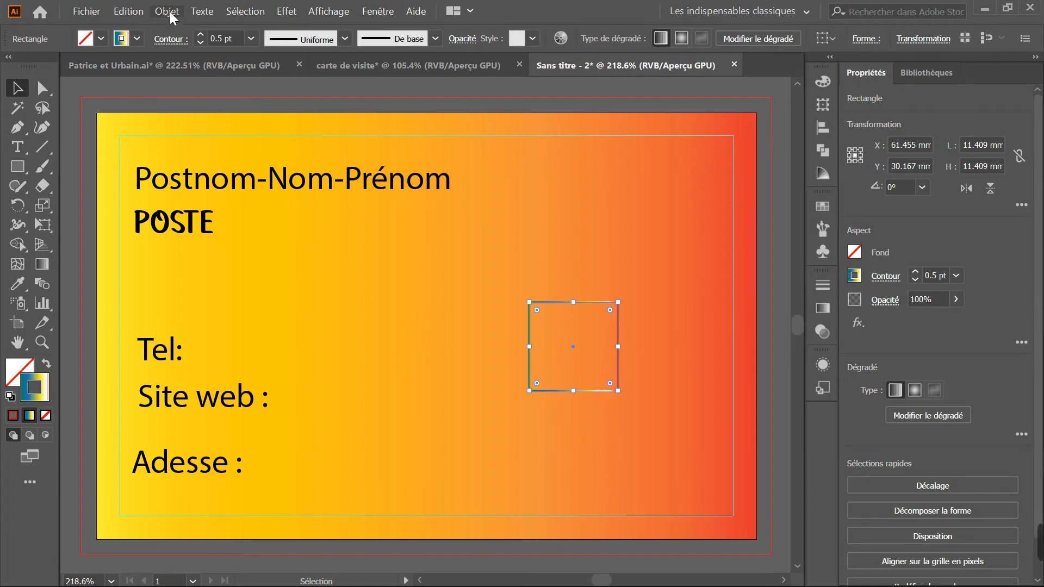
Narrow the gradient-outlined square to about 11.06 mm wide and open the Transform effect for it
{"action": "left_click", "coordinate": [128, 12]}
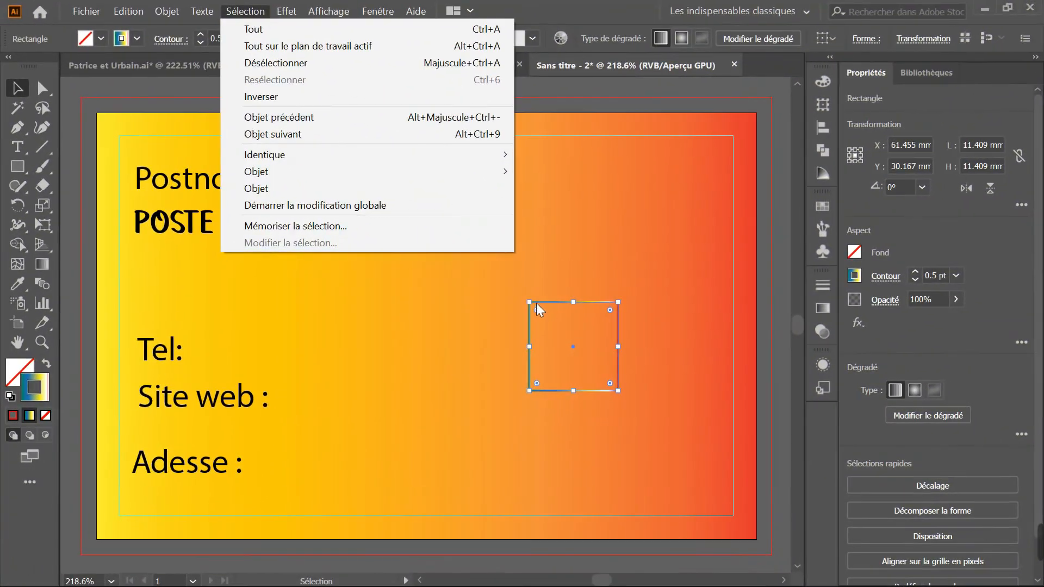
{"action": "left_click_drag", "start_coordinate": [530, 303], "coordinate": [533, 303]}
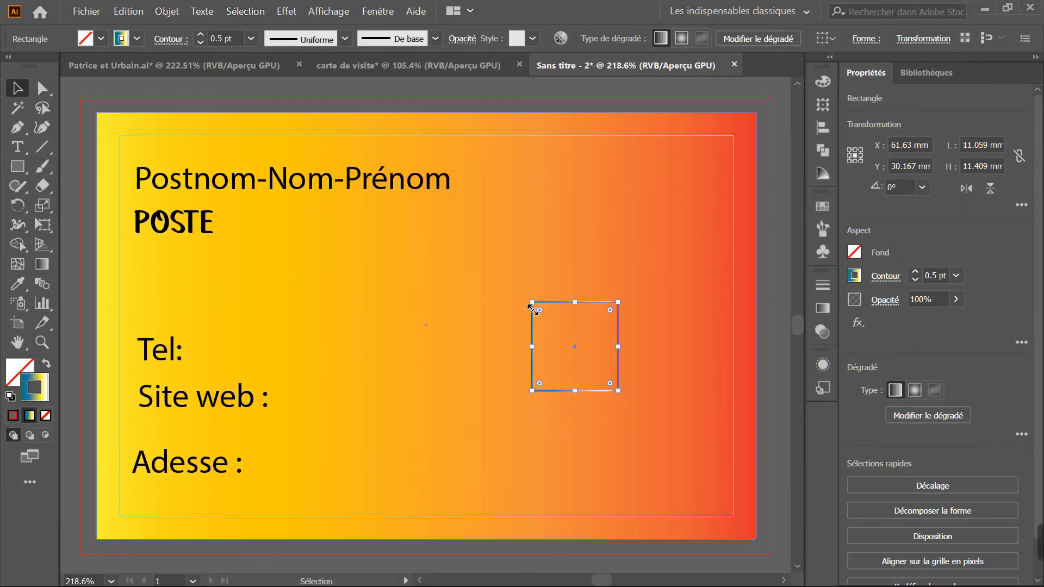
{"action": "left_click", "coordinate": [285, 12]}
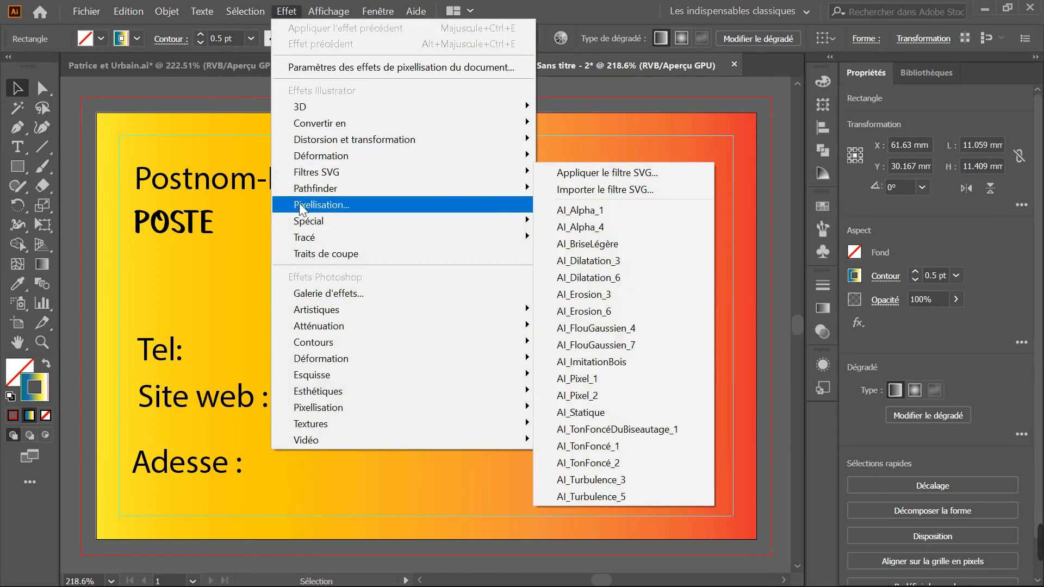
{"action": "mouse_move", "coordinate": [356, 140]}
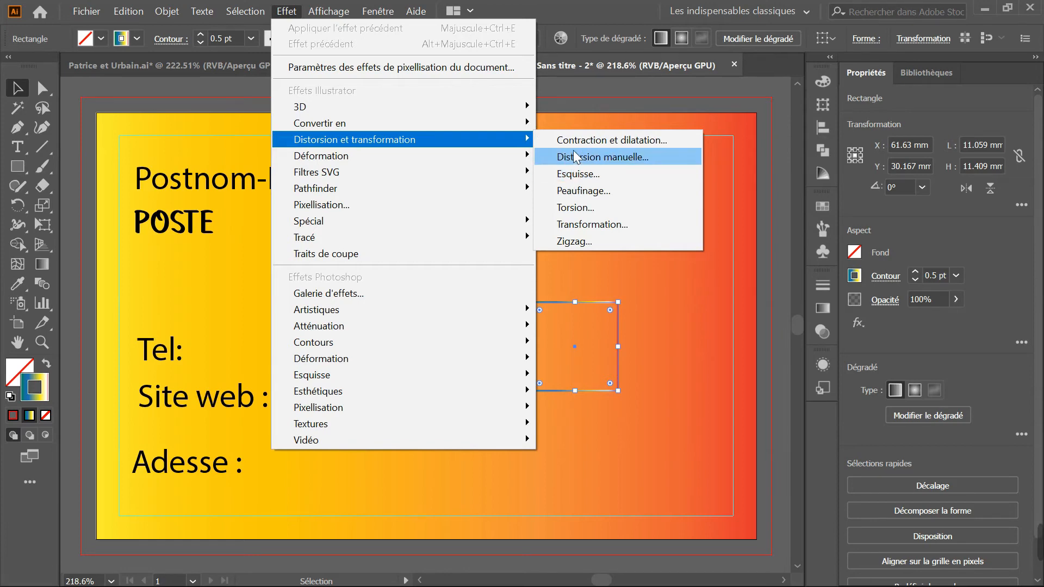
{"action": "left_click", "coordinate": [576, 223]}
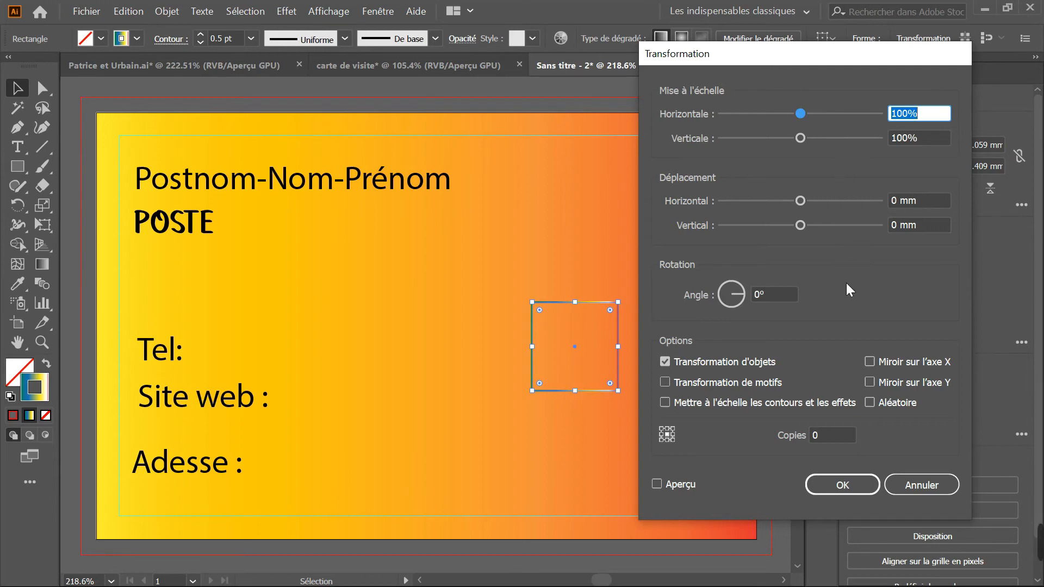
Set the Transform effect to a 26° rotation with 20 copies and preview it on the card
{"action": "left_click", "coordinate": [743, 295]}
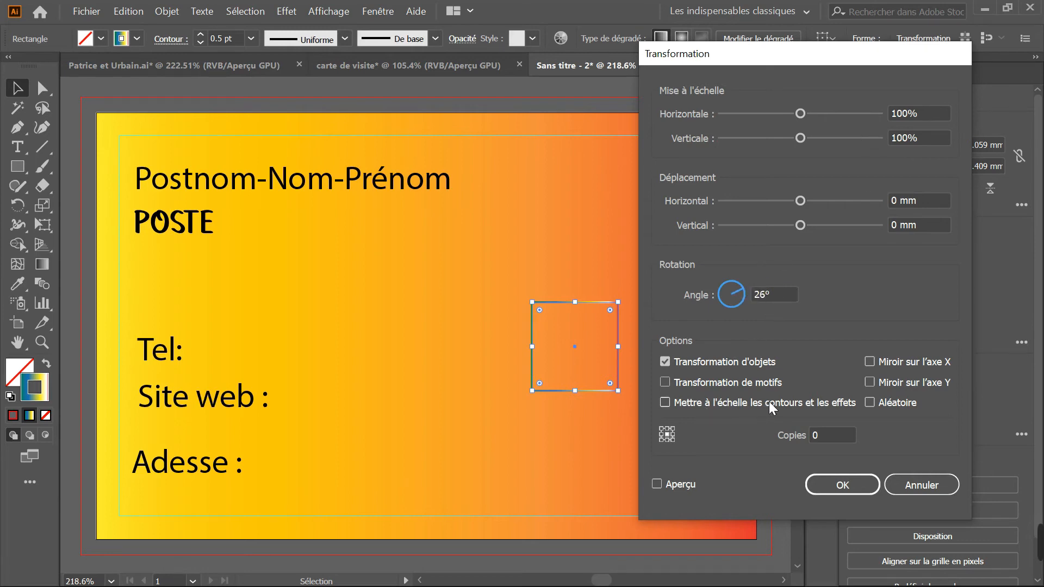
{"action": "left_click", "coordinate": [827, 440]}
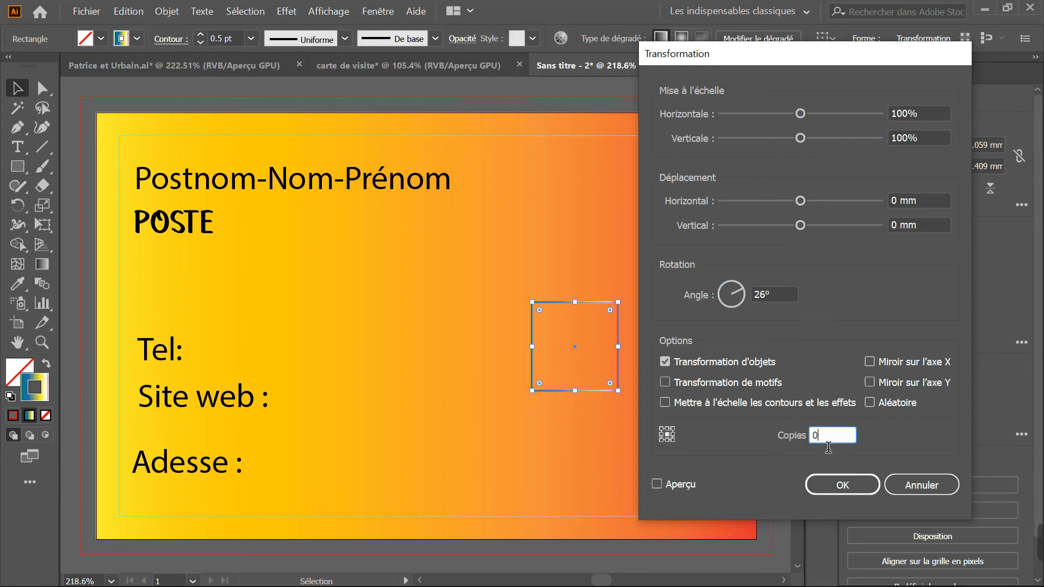
{"action": "key", "text": "BackSpace"}
{"action": "type", "text": "20"}
{"action": "left_click", "coordinate": [658, 483]}
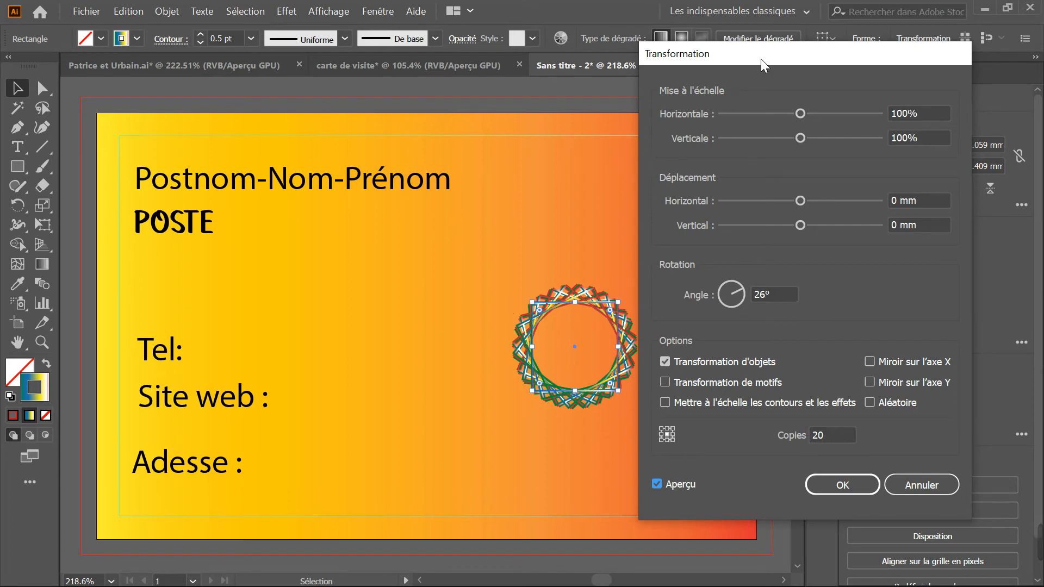
{"action": "left_click_drag", "start_coordinate": [761, 59], "coordinate": [159, 72]}
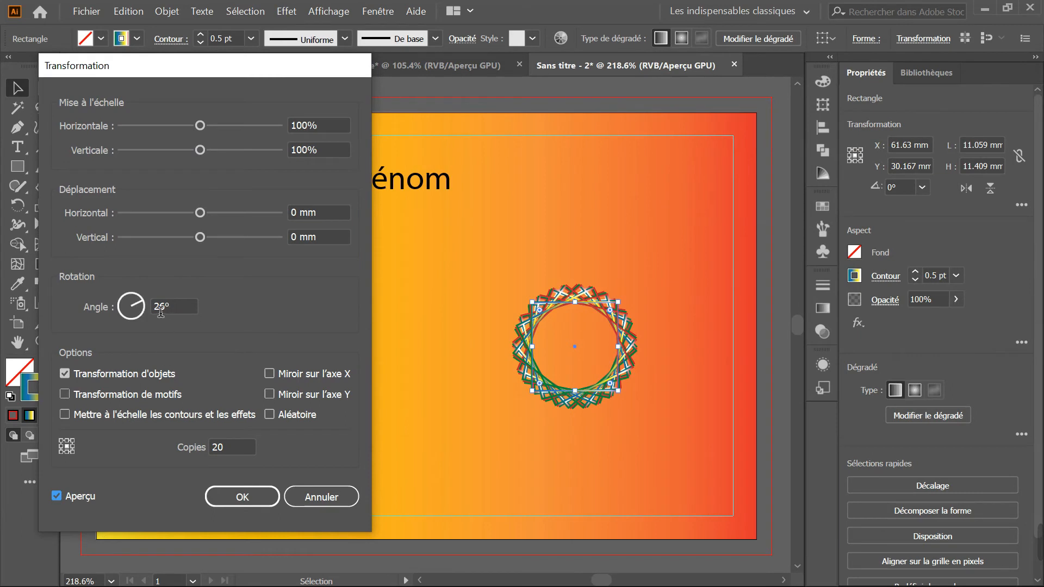
Try rotations of 205° and 298°, 98% by 107% scaling, and offsets of 7.7611 mm horizontally and -3.5278 mm vertically
{"action": "mouse_move", "coordinate": [137, 304]}
{"action": "left_mouse_down"}
{"action": "mouse_move", "coordinate": [134, 315]}
{"action": "mouse_move", "coordinate": [119, 312]}
{"action": "left_mouse_up"}
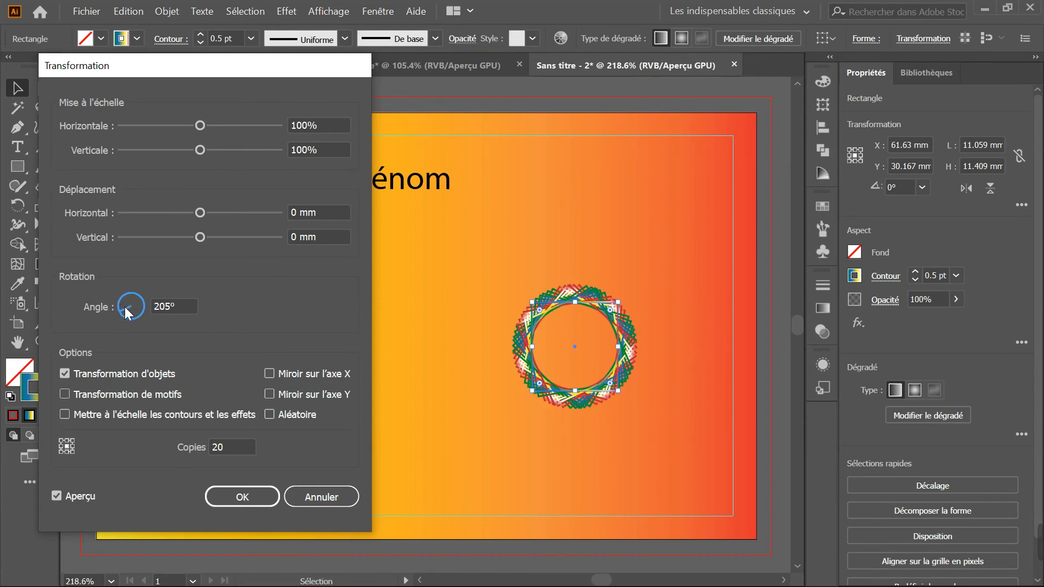
{"action": "mouse_move", "coordinate": [125, 306]}
{"action": "left_mouse_down"}
{"action": "mouse_move", "coordinate": [114, 292]}
{"action": "mouse_move", "coordinate": [138, 298]}
{"action": "mouse_move", "coordinate": [134, 322]}
{"action": "mouse_move", "coordinate": [119, 307]}
{"action": "mouse_move", "coordinate": [135, 316]}
{"action": "left_mouse_up"}
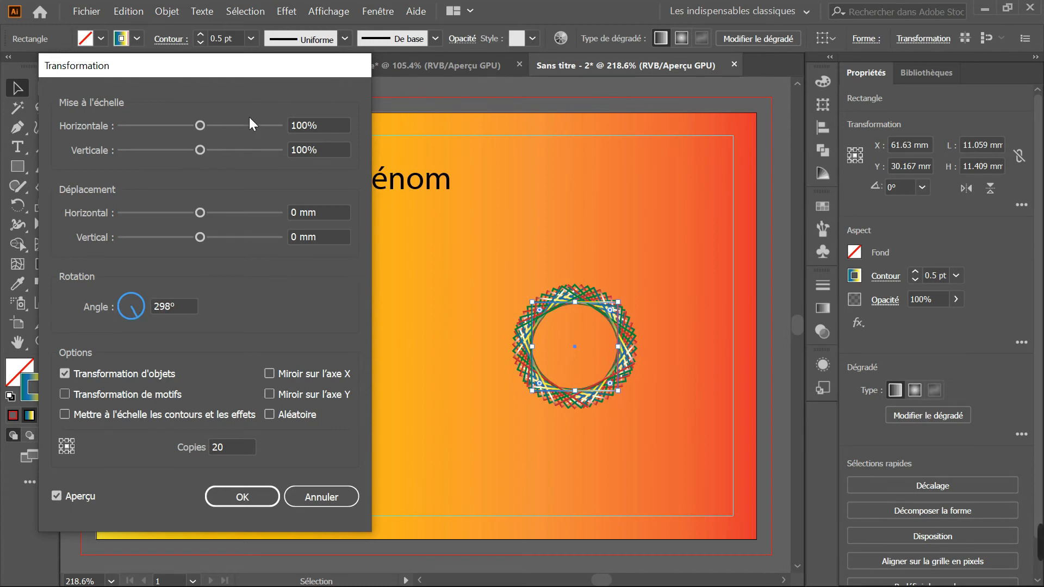
{"action": "left_click_drag", "start_coordinate": [200, 123], "coordinate": [210, 124]}
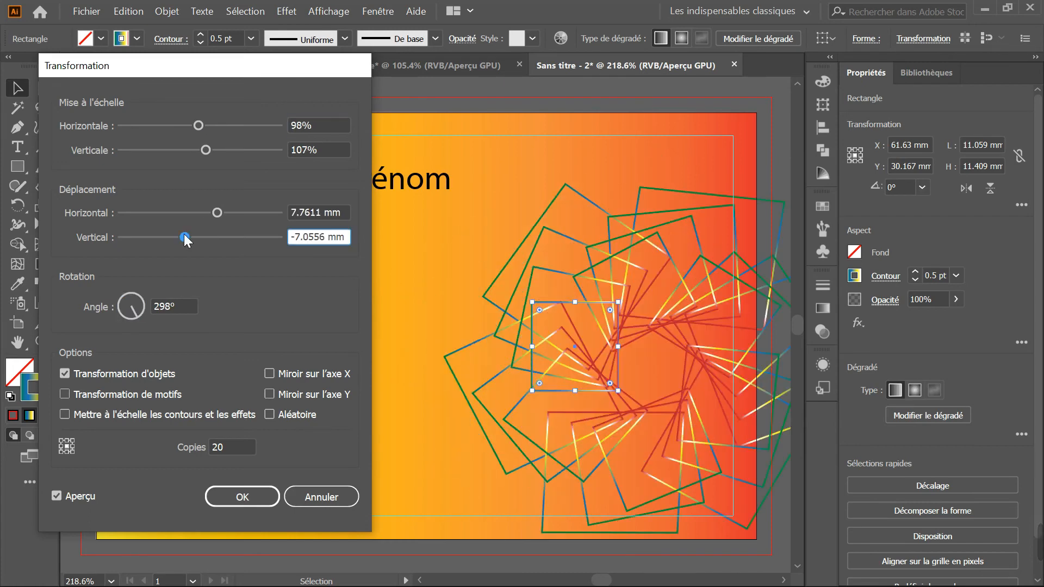
{"action": "mouse_move", "coordinate": [185, 233]}
{"action": "left_mouse_down"}
{"action": "mouse_move", "coordinate": [246, 239]}
{"action": "mouse_move", "coordinate": [194, 232]}
{"action": "left_mouse_up"}
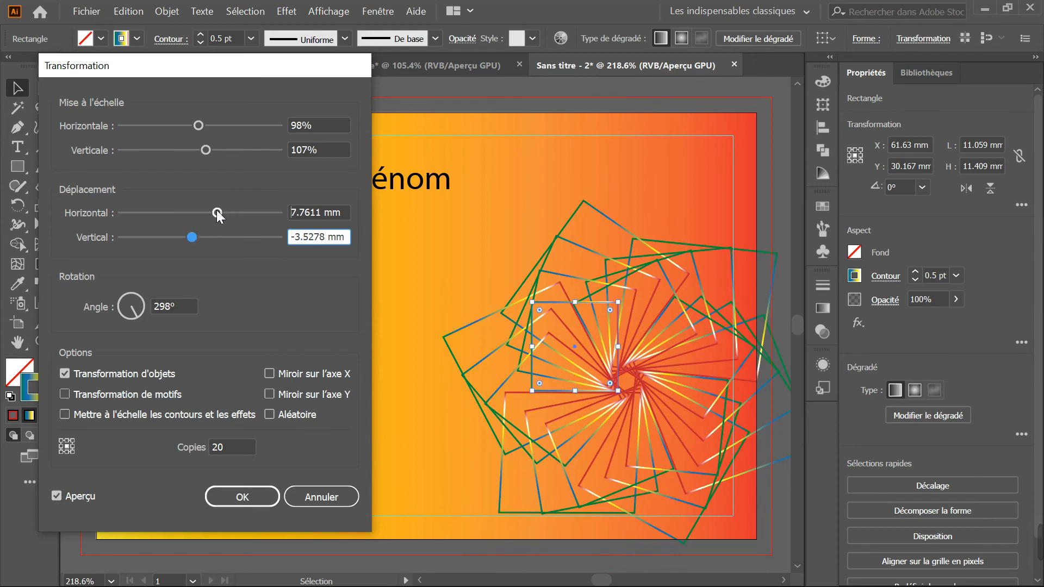
Apply the Transform effect with 100% horizontal and 107% vertical scale, 0 mm displacement, 3° rotation and 20 copies
{"action": "left_click_drag", "start_coordinate": [216, 211], "coordinate": [191, 236]}
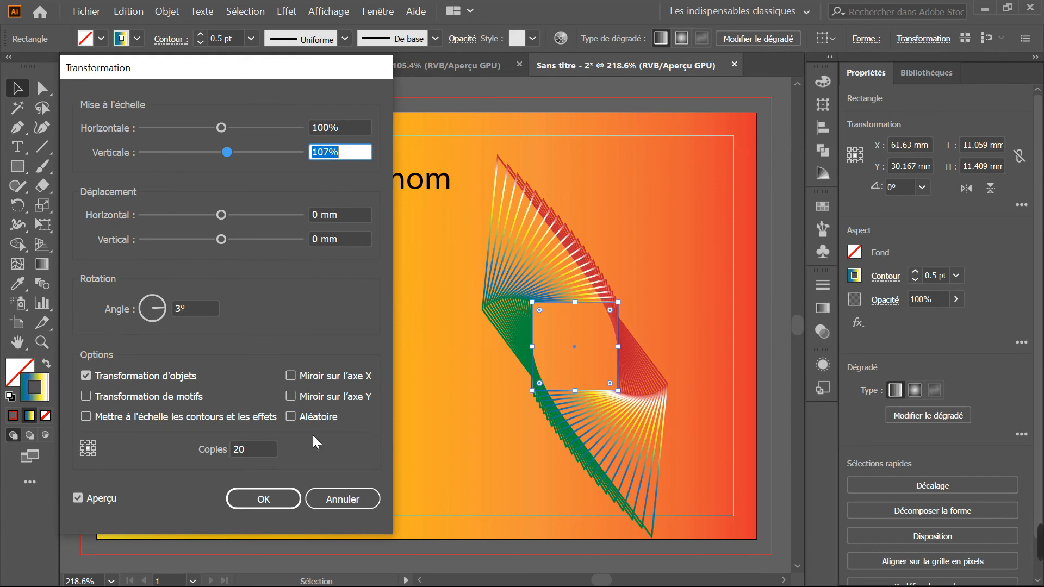
{"action": "left_click", "coordinate": [265, 499]}
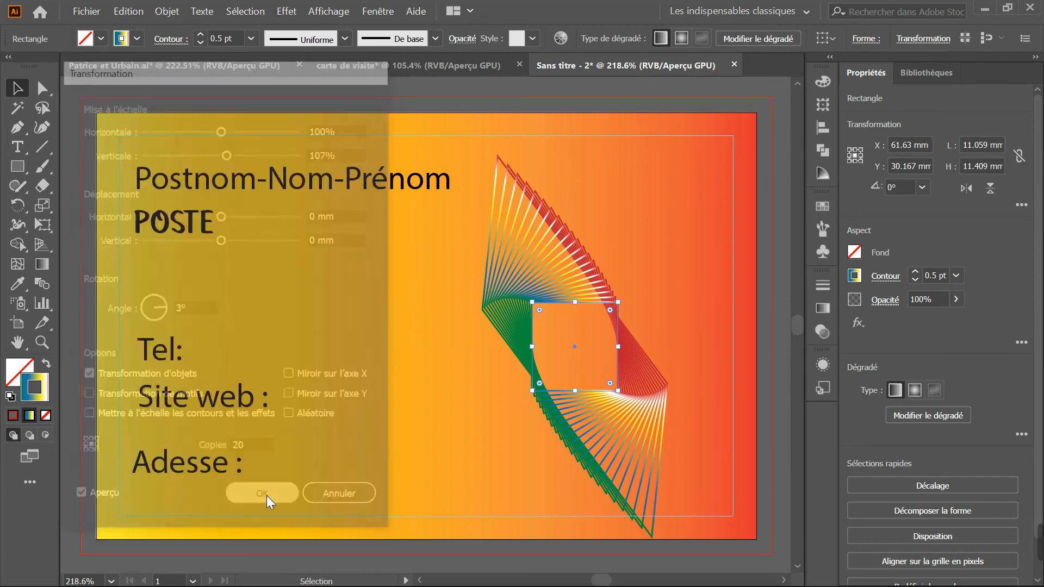
{"action": "mouse_move", "coordinate": [558, 353]}
{"action": "left_mouse_down"}
{"action": "mouse_move", "coordinate": [539, 350]}
{"action": "mouse_move", "coordinate": [559, 353]}
{"action": "left_mouse_up"}
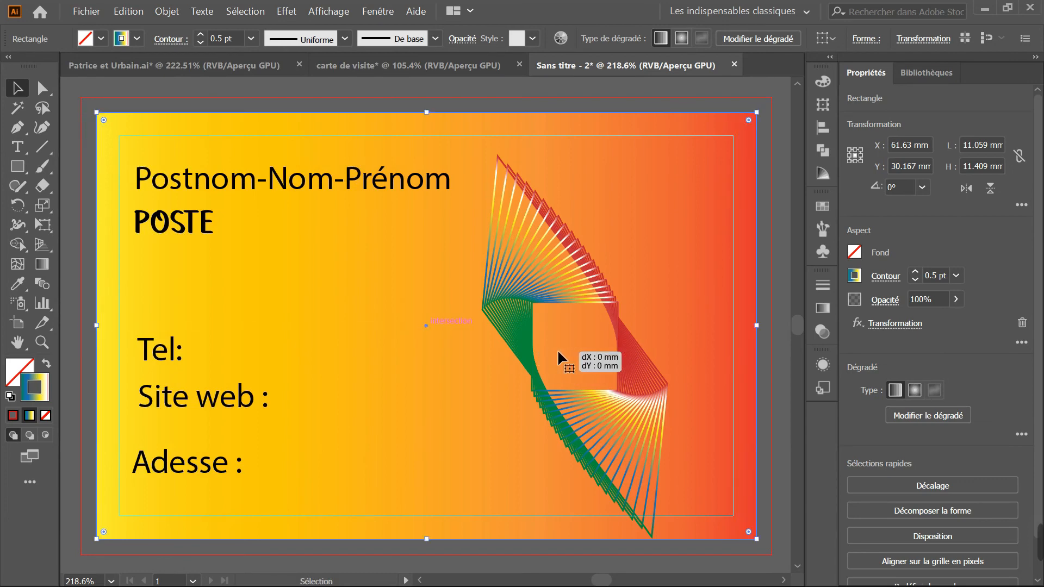
{"action": "left_click", "coordinate": [705, 449]}
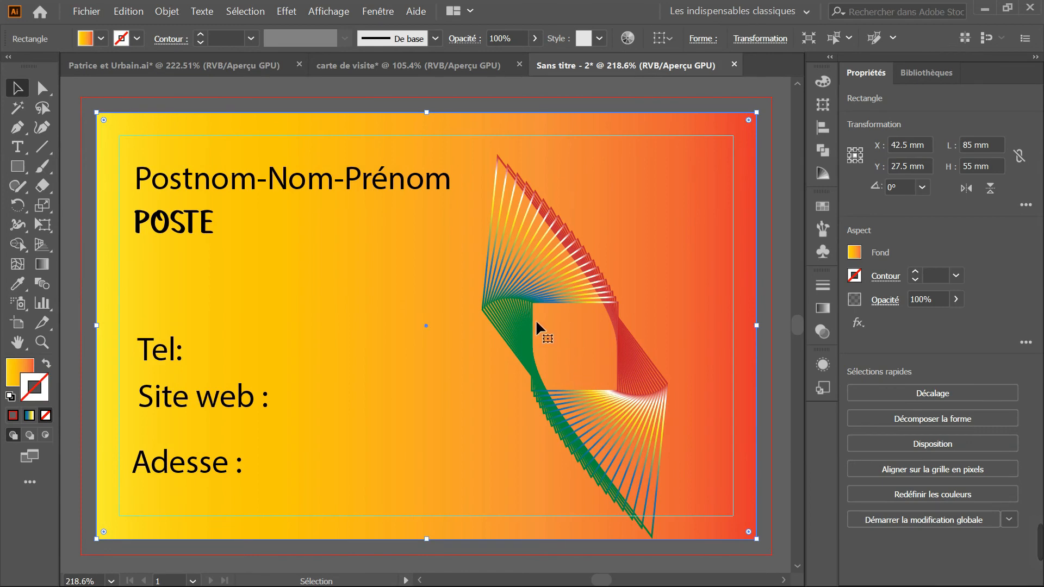
Draw a square about 11.06 mm wide over the central opening of the spiral pattern and fill it white
{"action": "left_click", "coordinate": [19, 168]}
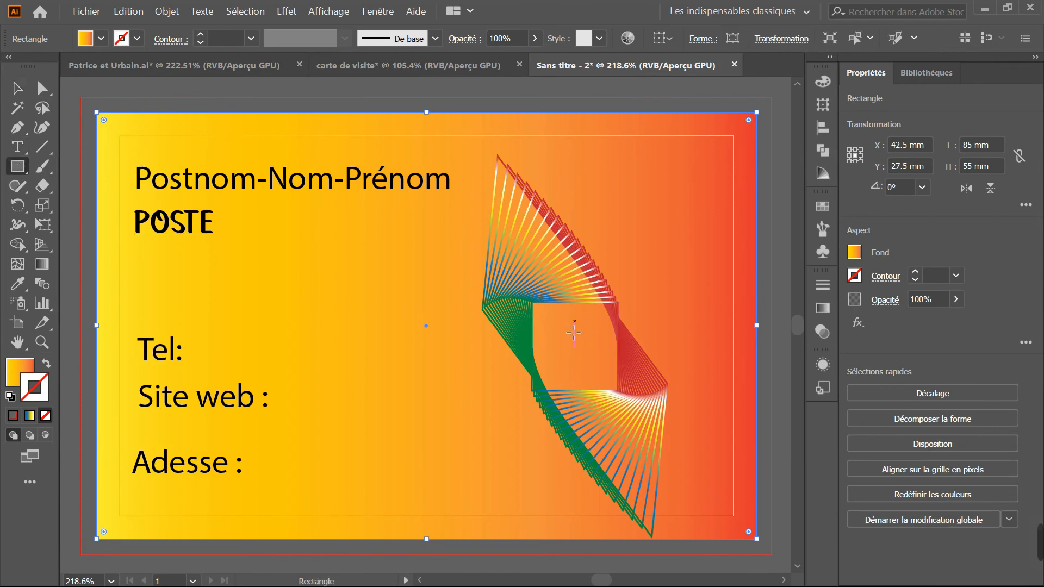
{"action": "left_click_drag", "start_coordinate": [543, 311], "coordinate": [626, 395]}
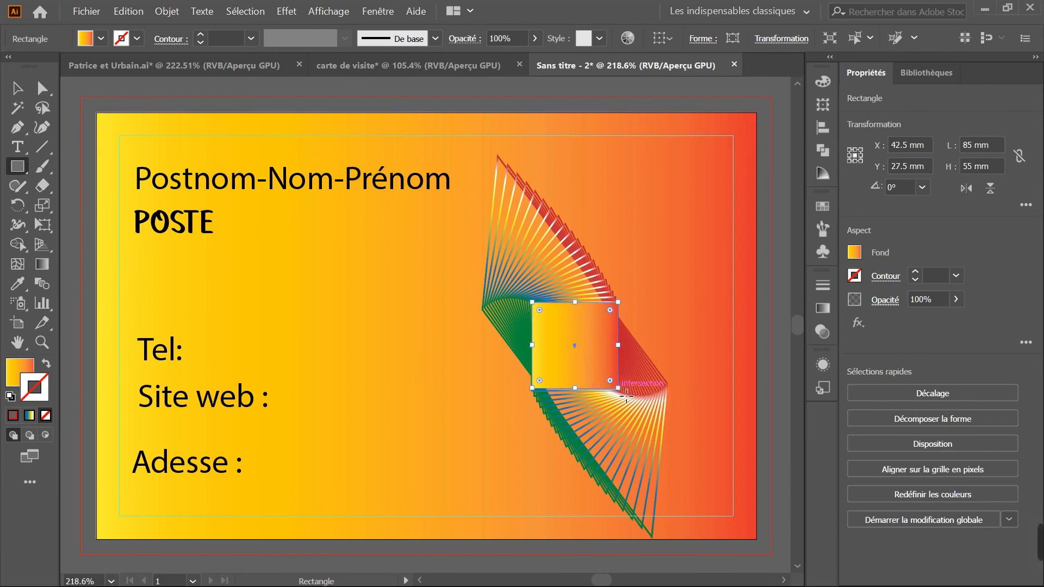
{"action": "left_click", "coordinate": [855, 254]}
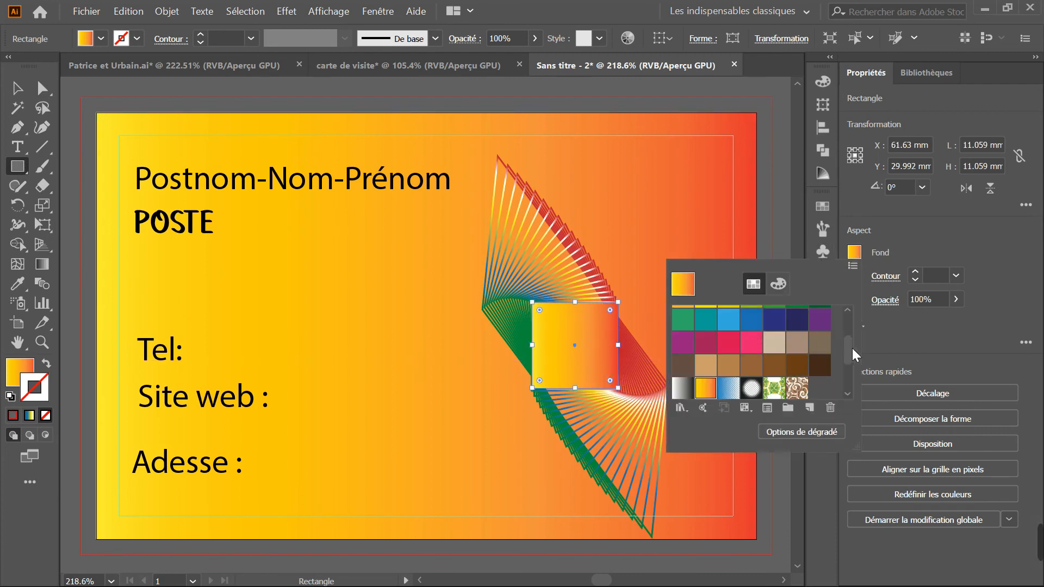
{"action": "scroll", "coordinate": [849, 351], "scroll_direction": "up", "scroll_amount": 3}
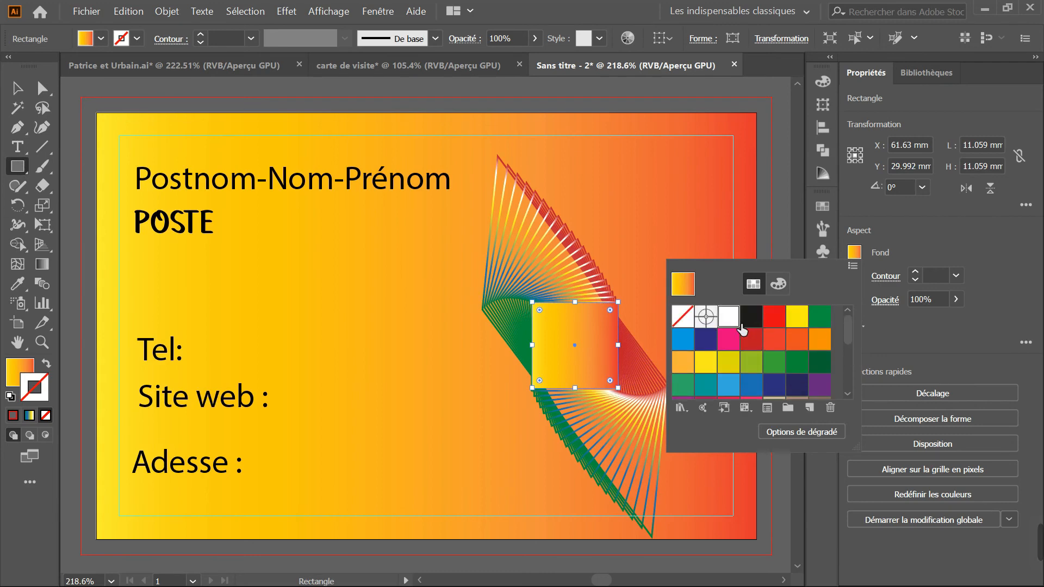
{"action": "left_click", "coordinate": [729, 316]}
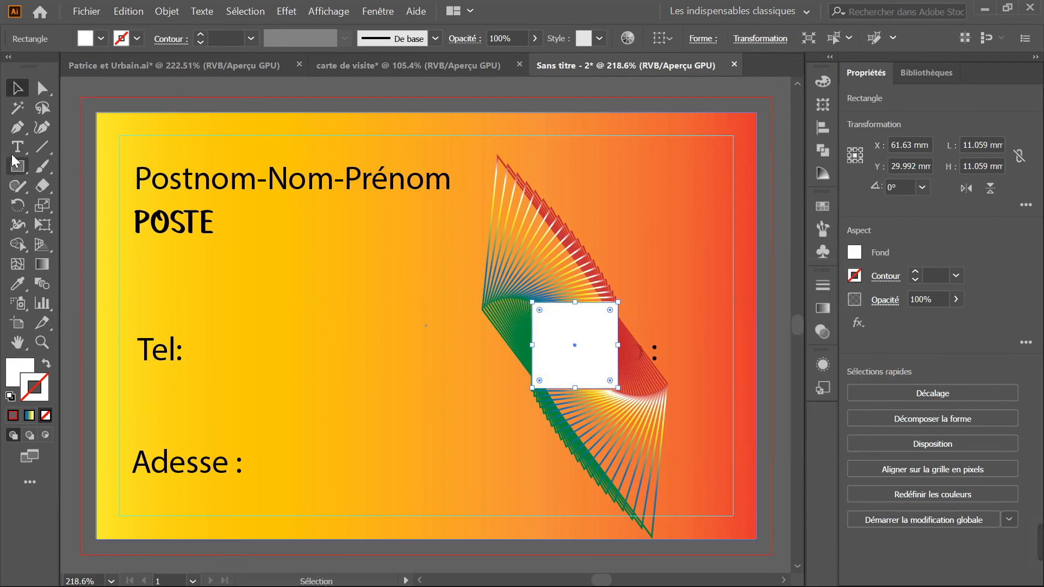
Add the point text "LOGO" on the white square
{"action": "left_click", "coordinate": [18, 147]}
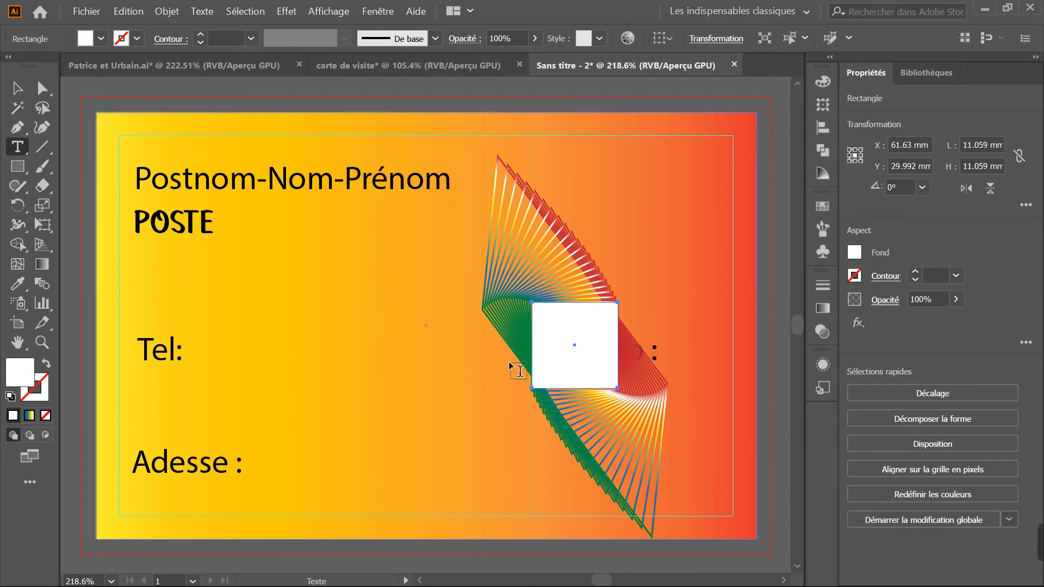
{"action": "left_click", "coordinate": [556, 351]}
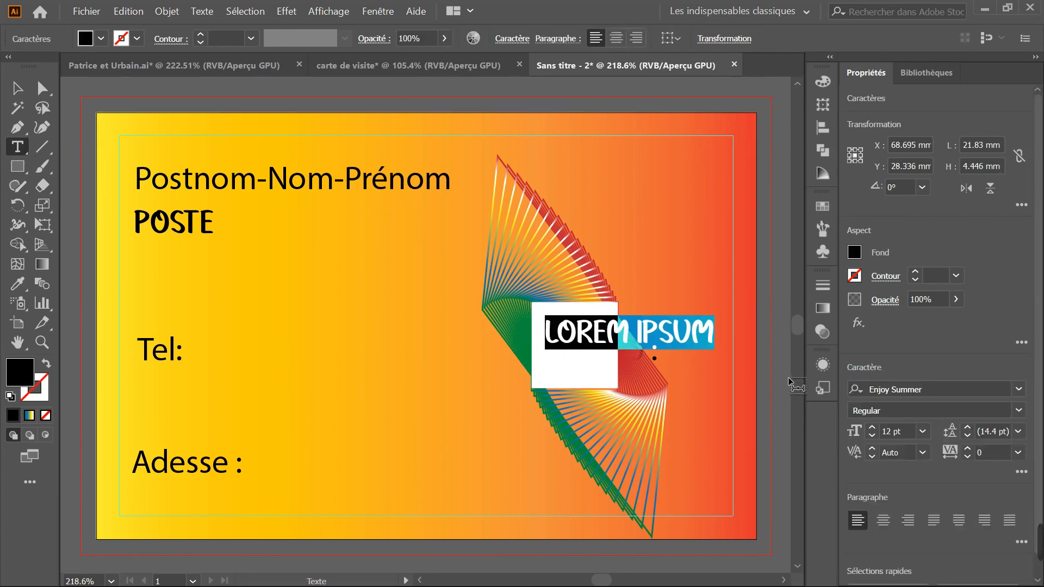
{"action": "type", "text": "LO"}
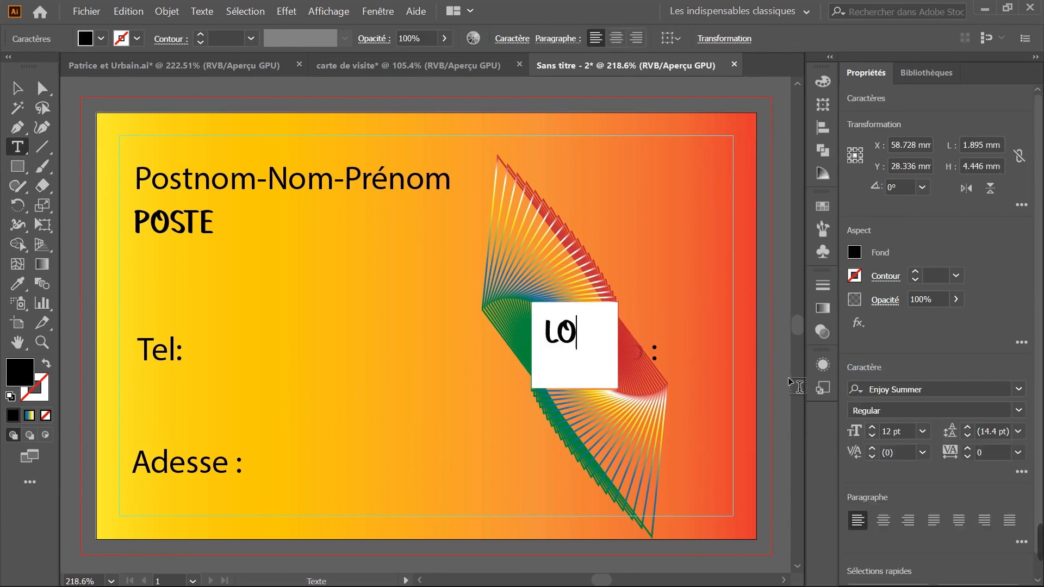
{"action": "type", "text": "GO"}
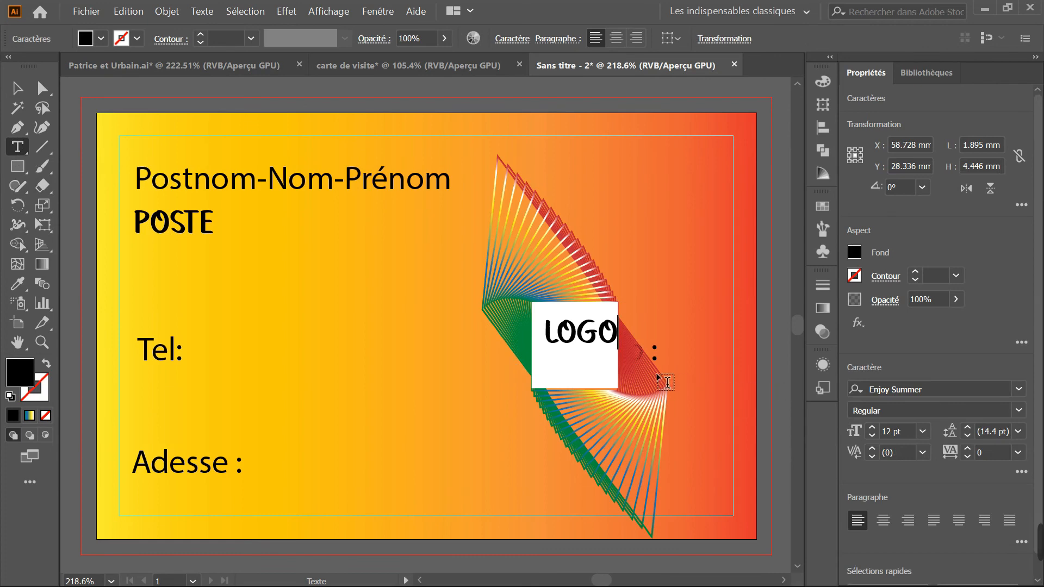
Centre the LOGO text within the white square and deselect it
{"action": "left_click", "coordinate": [17, 88]}
{"action": "left_click", "coordinate": [576, 341]}
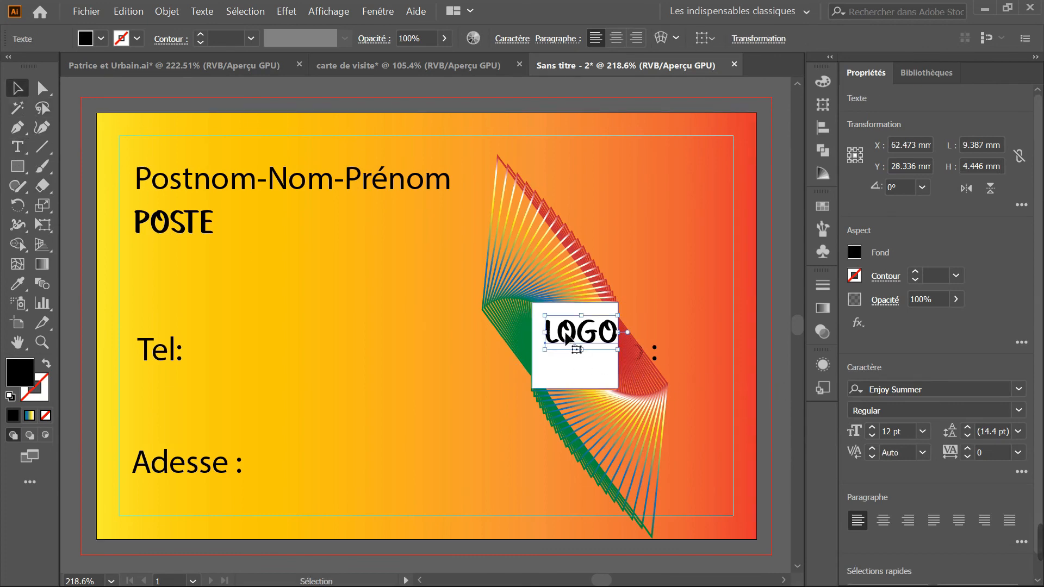
{"action": "left_click_drag", "start_coordinate": [576, 342], "coordinate": [574, 352]}
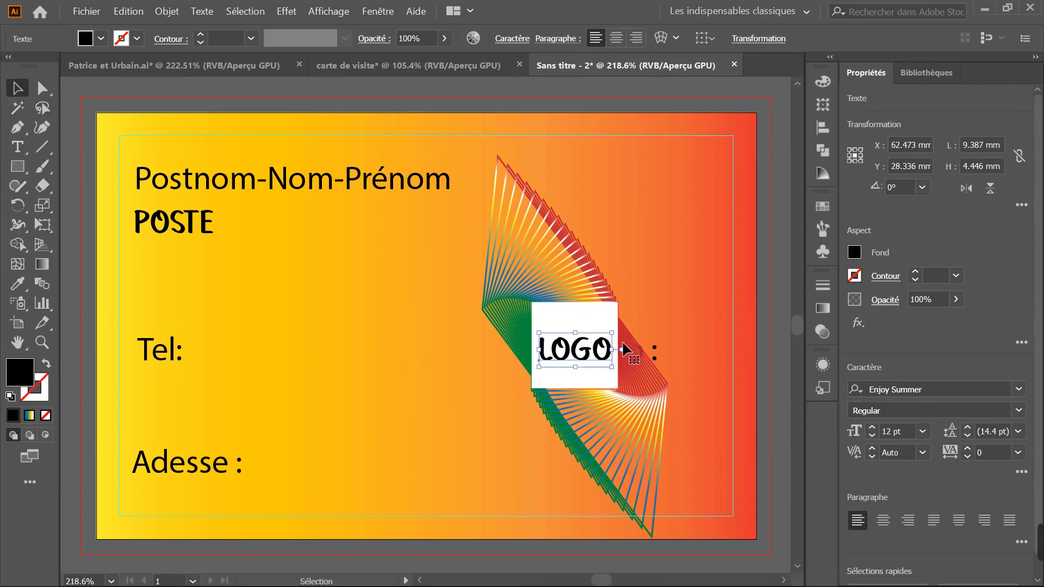
{"action": "left_click", "coordinate": [706, 325]}
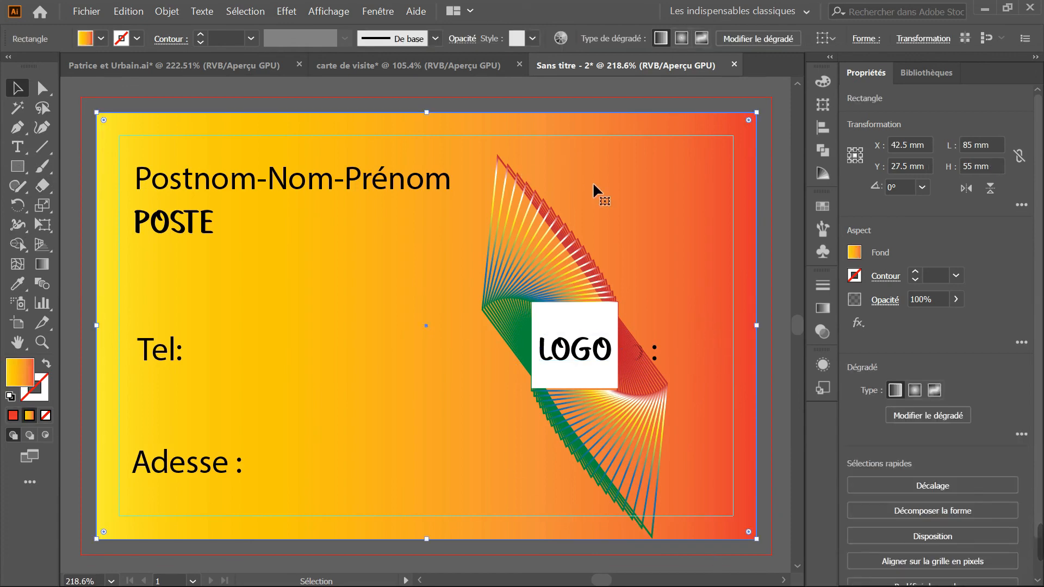